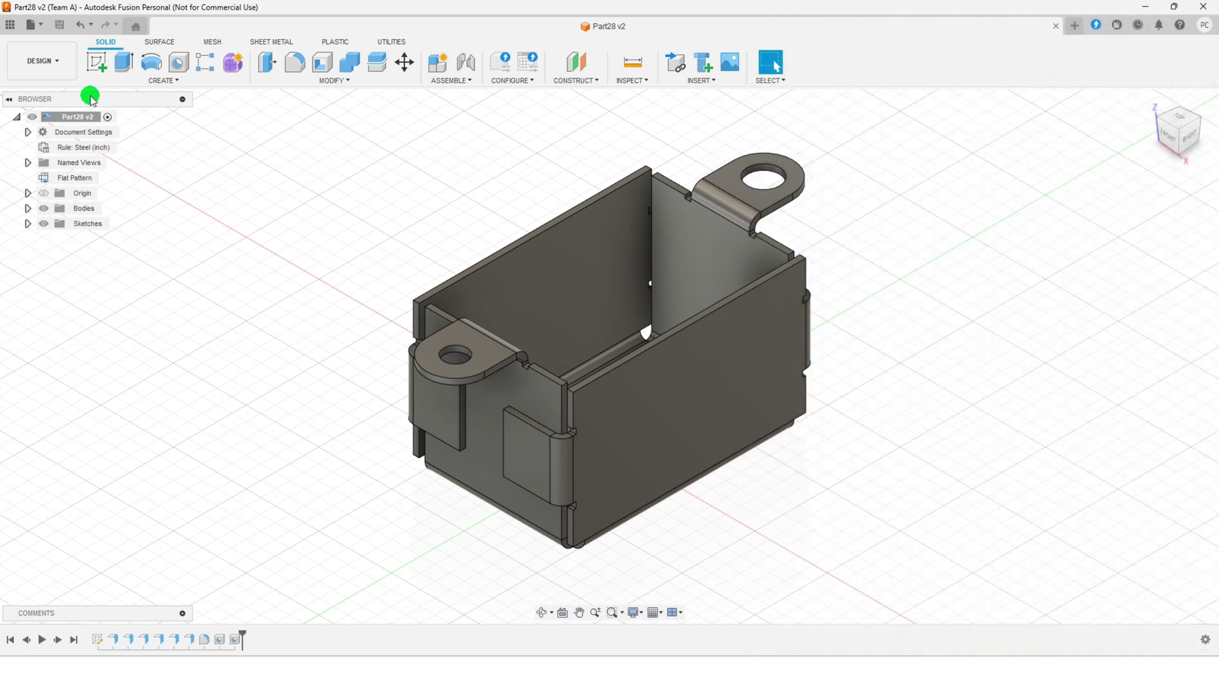
- Switch the outlet box document from Design to the Manufacture workspace
click(67, 63)
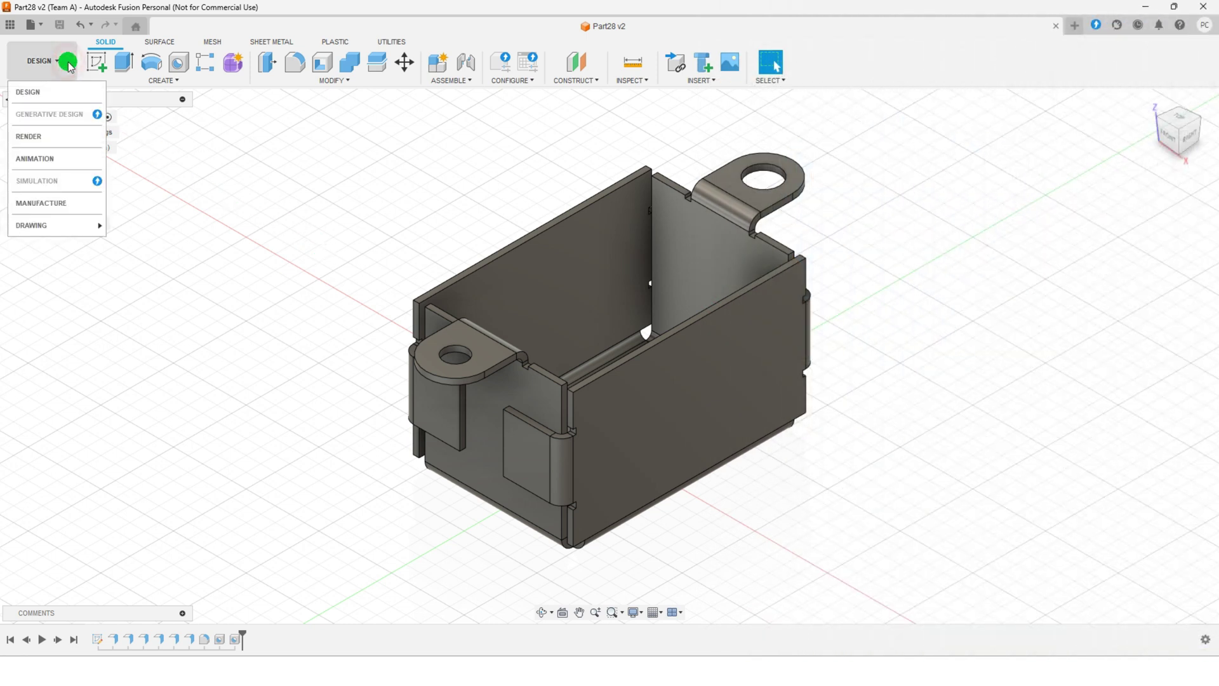
click(65, 202)
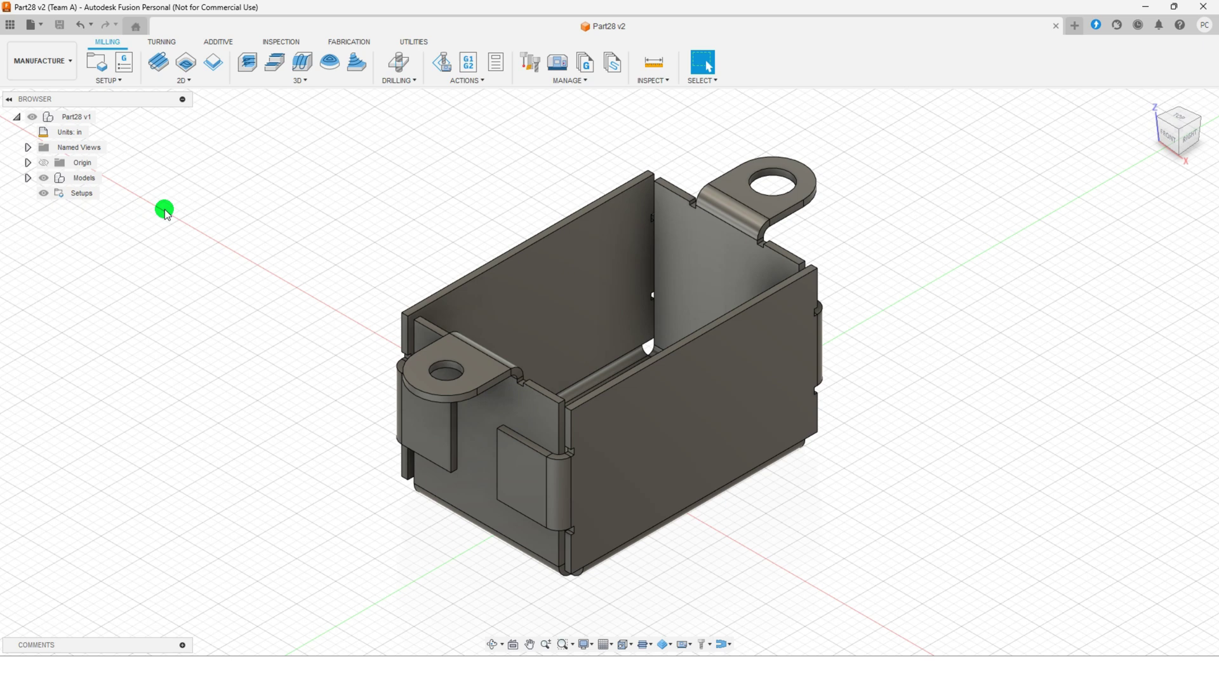
- Activate Part28 v2 Flat Pattern and return to the home view of the unfolded sheet
click(28, 178)
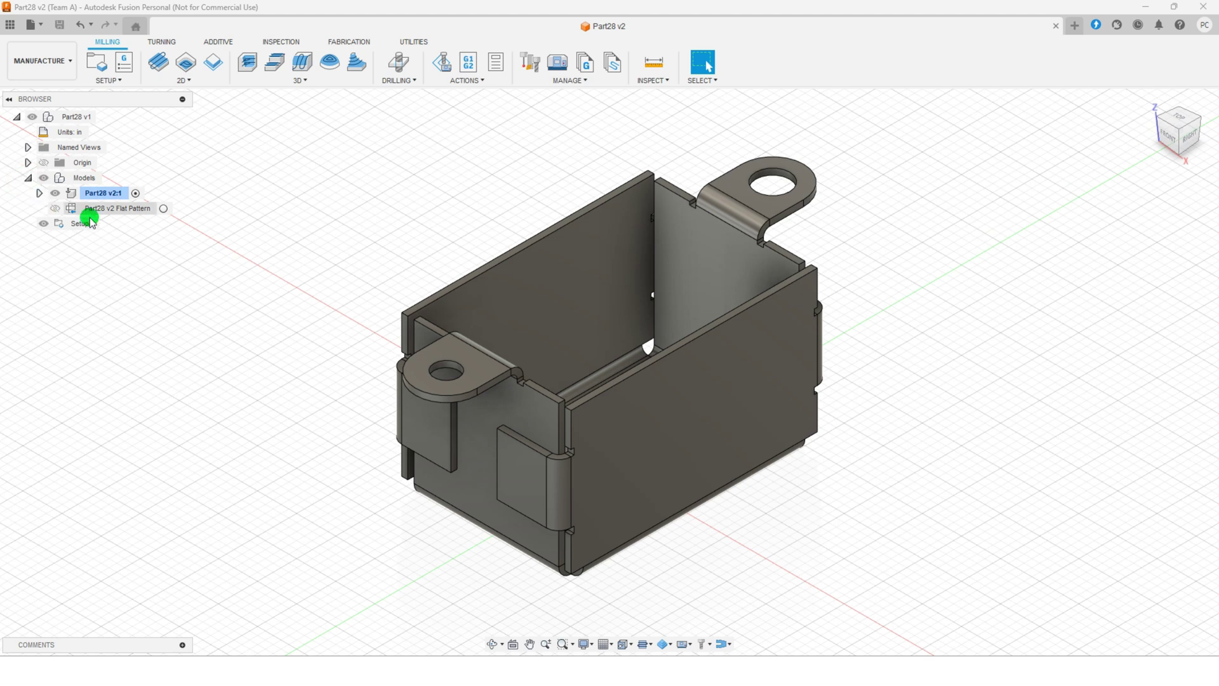
click(163, 208)
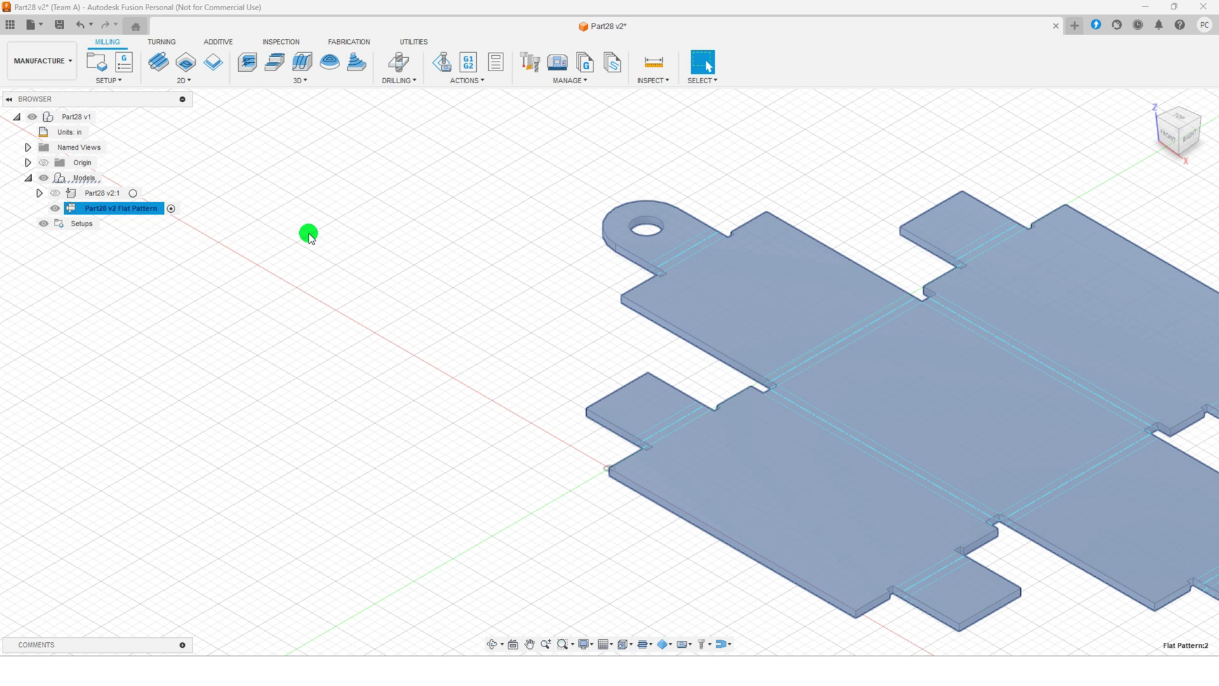
click(1148, 99)
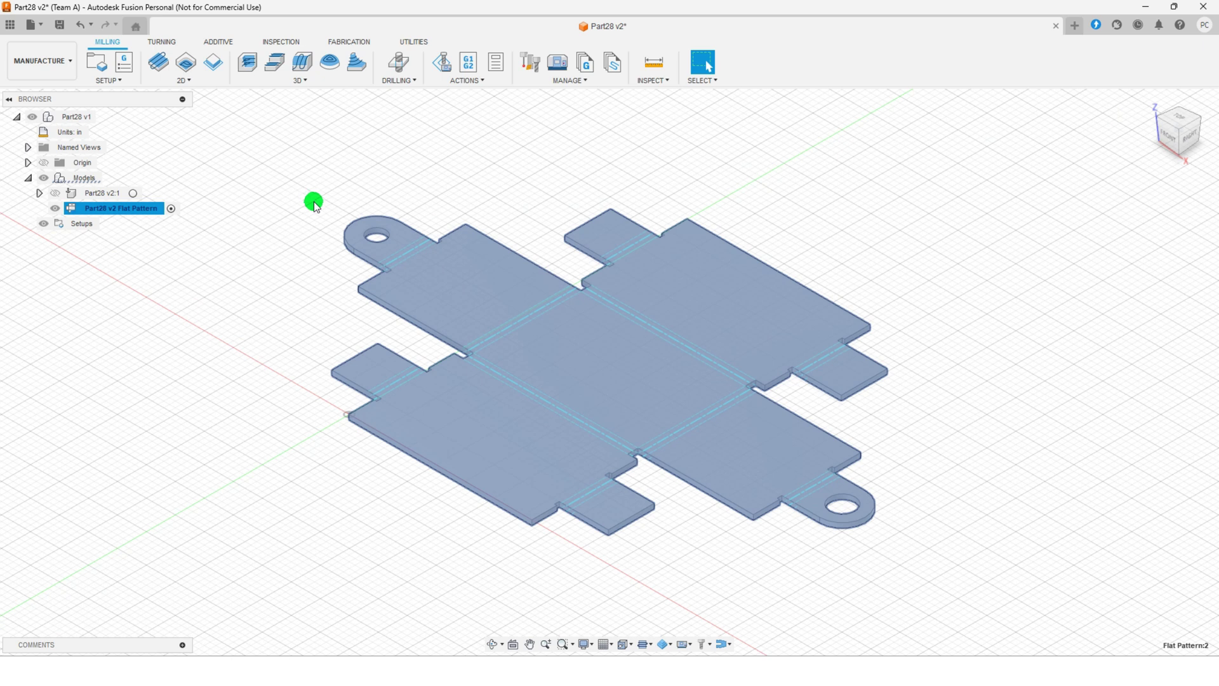
- Create a milling setup on the Autodesk Generic 3-axis machine, downloading and saving its model
click(104, 62)
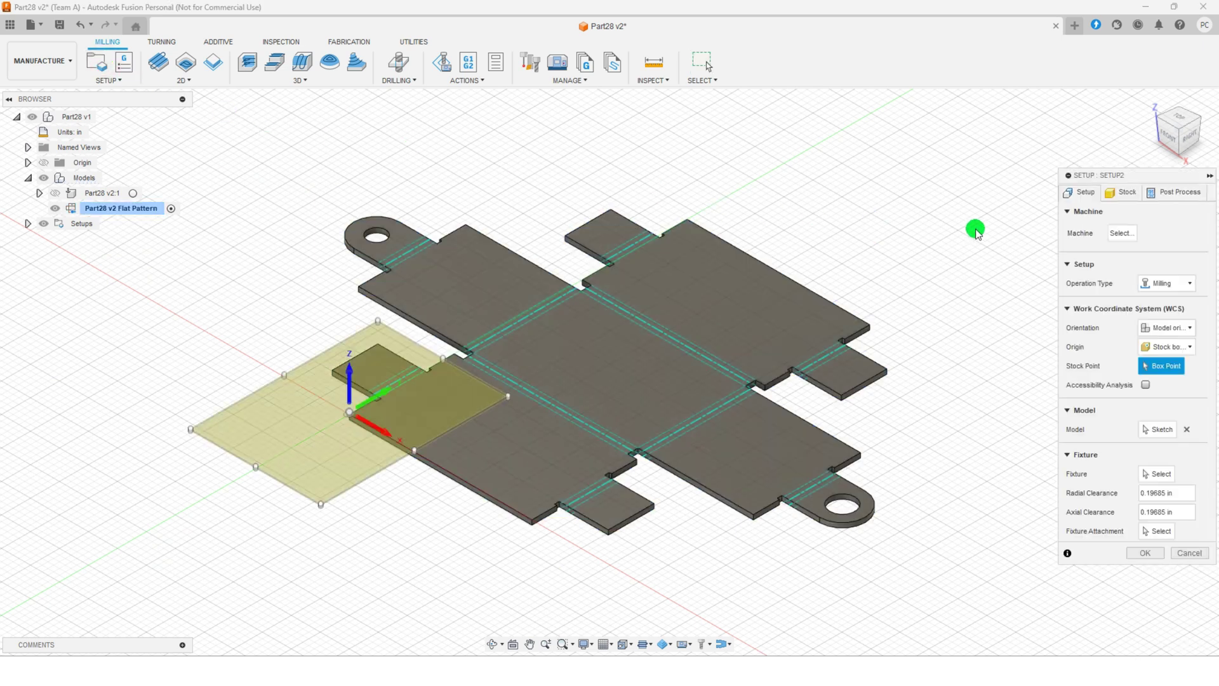
click(1118, 234)
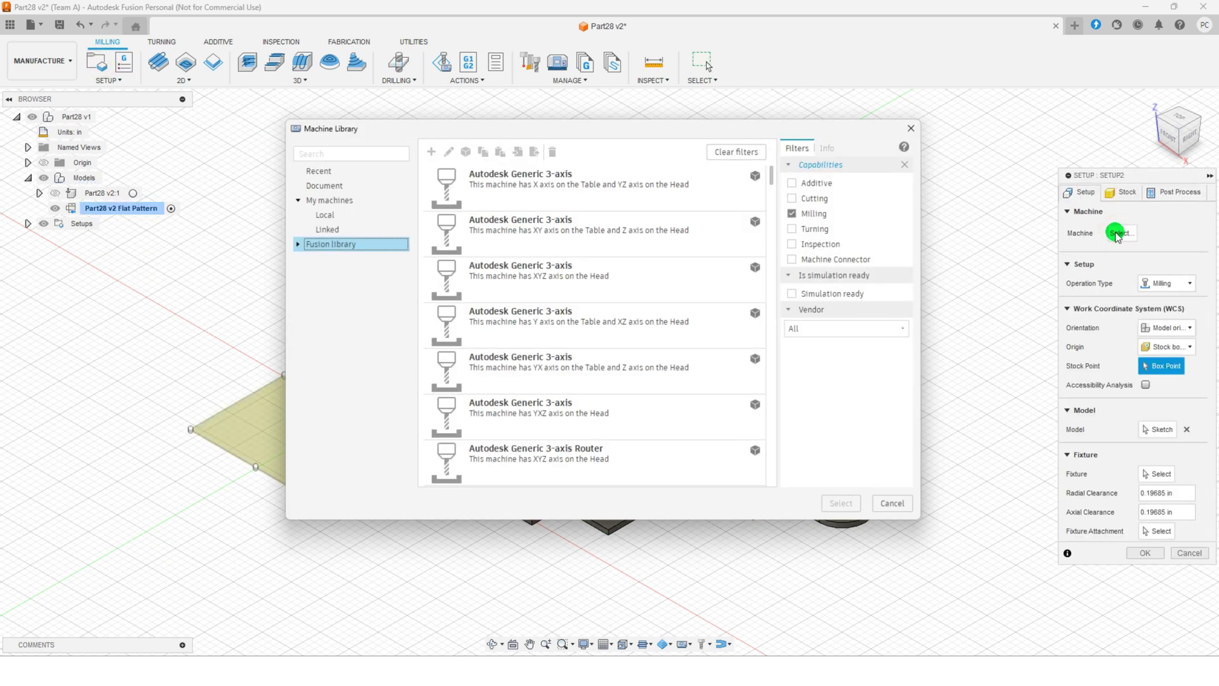
click(631, 185)
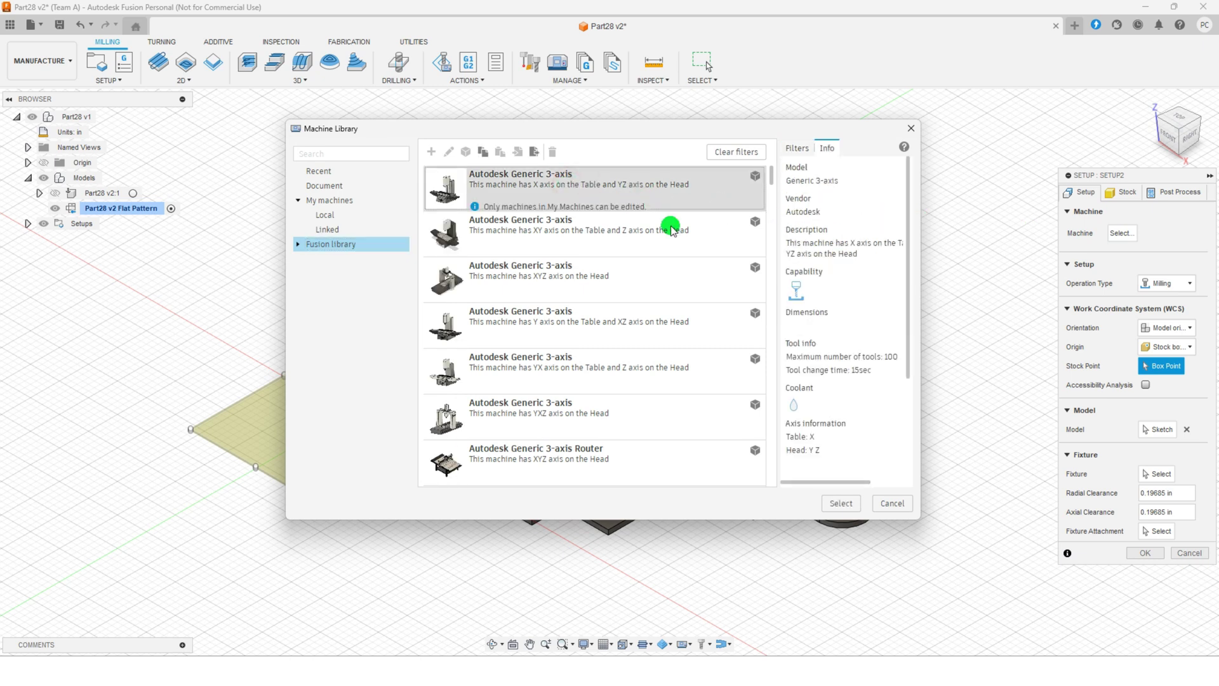
click(816, 507)
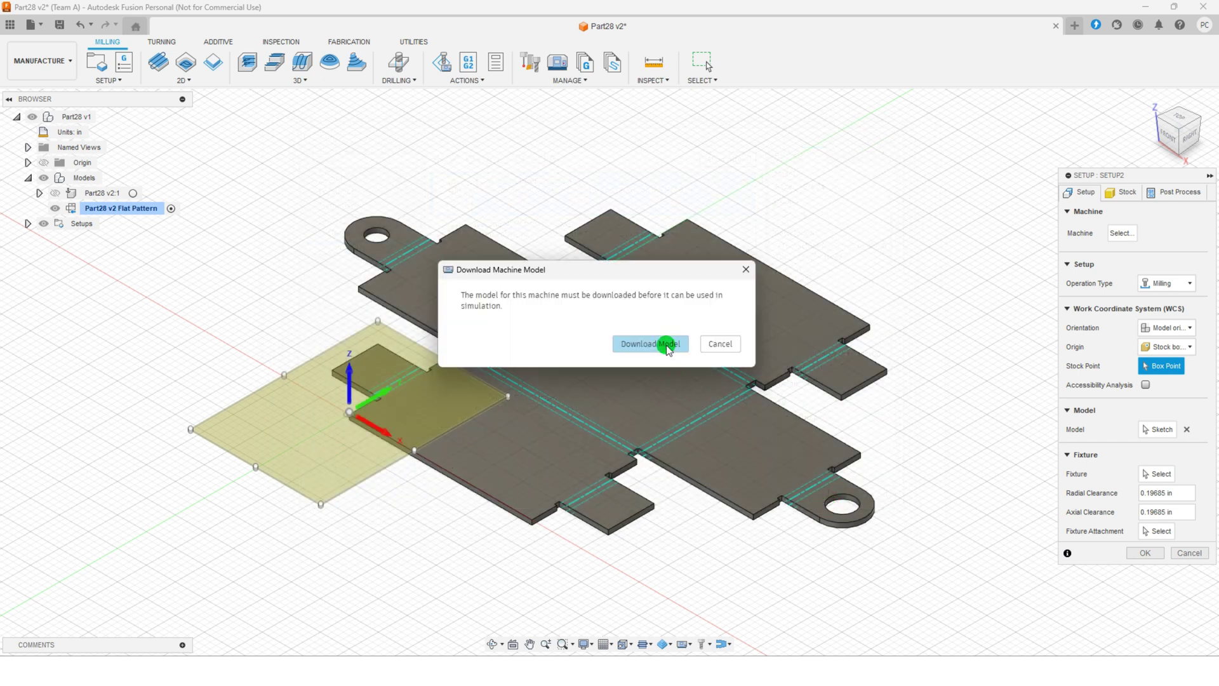
click(665, 344)
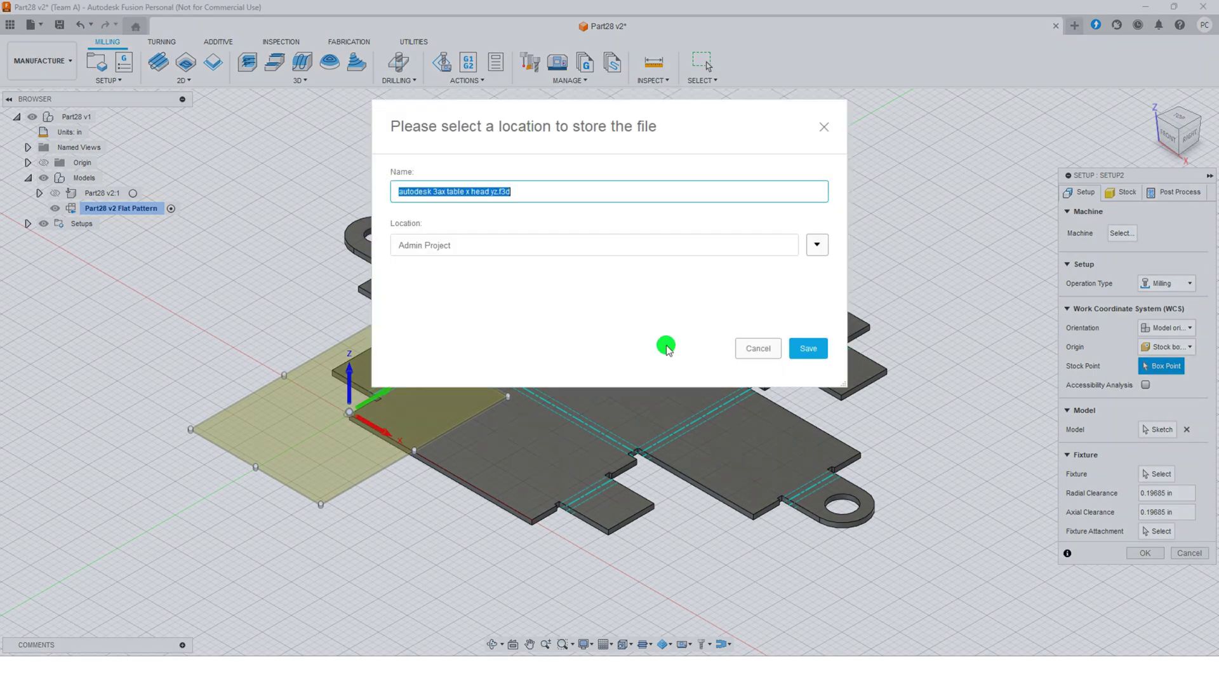
click(805, 356)
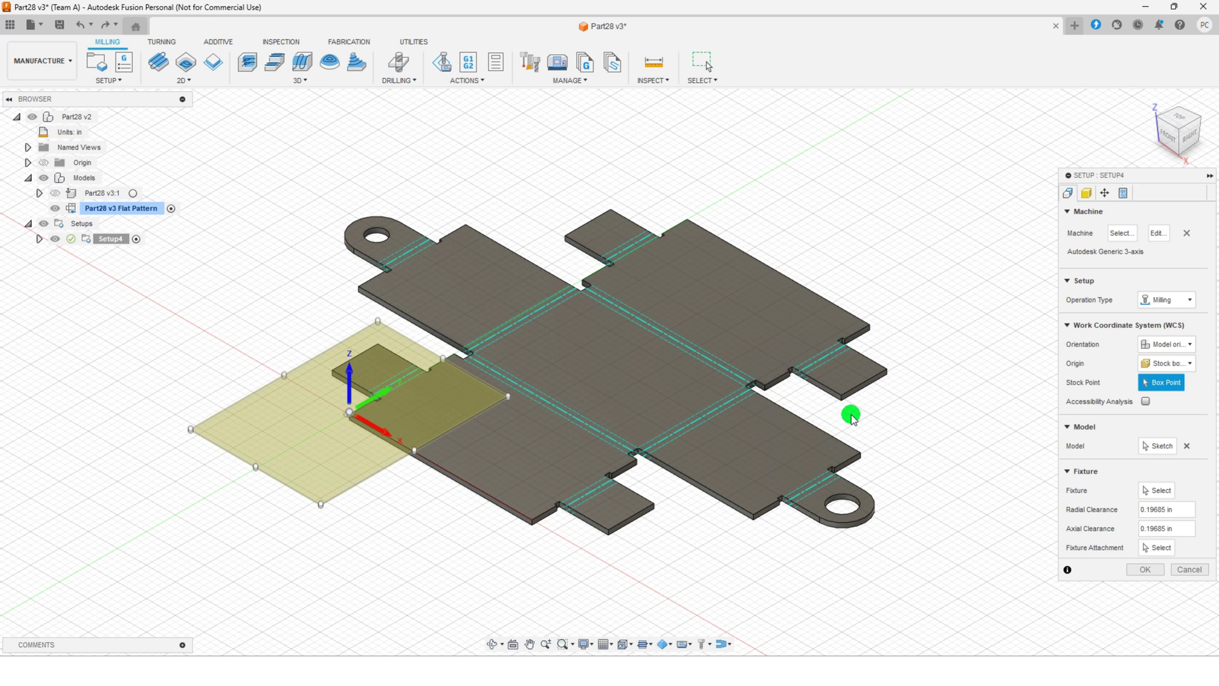
- Use the flat-pattern body as the setup model with a 0.5 stock side offset, and confirm Setup4
click(1152, 446)
click(775, 320)
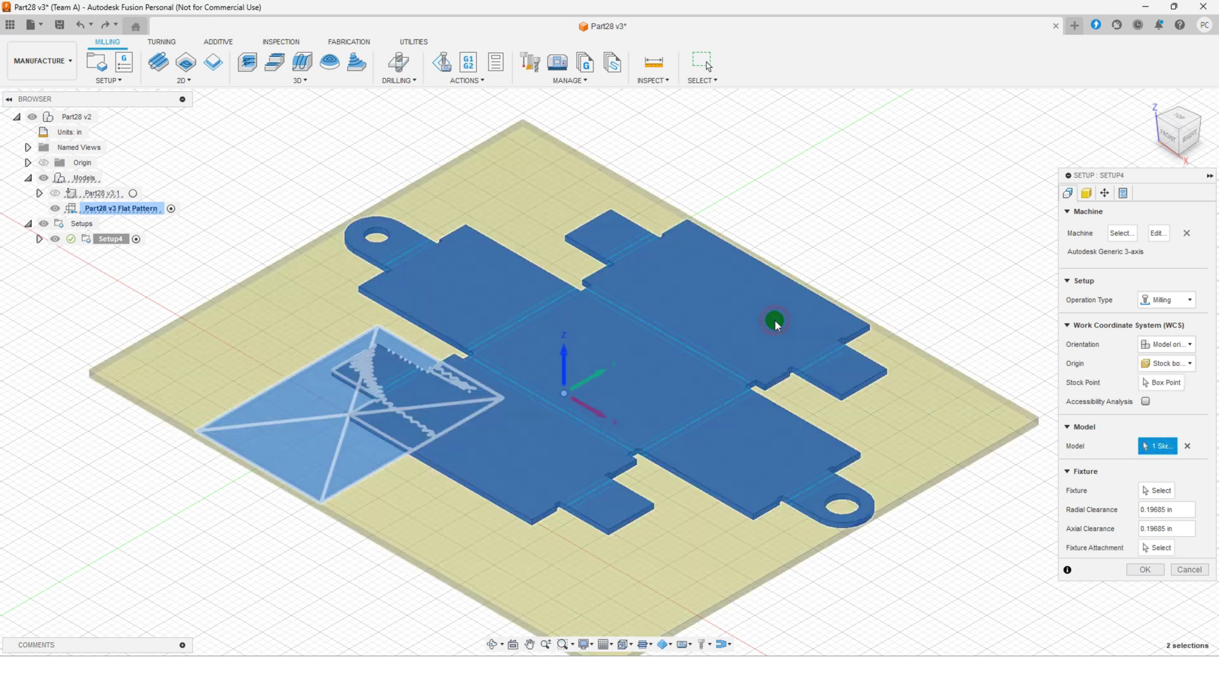
click(1090, 194)
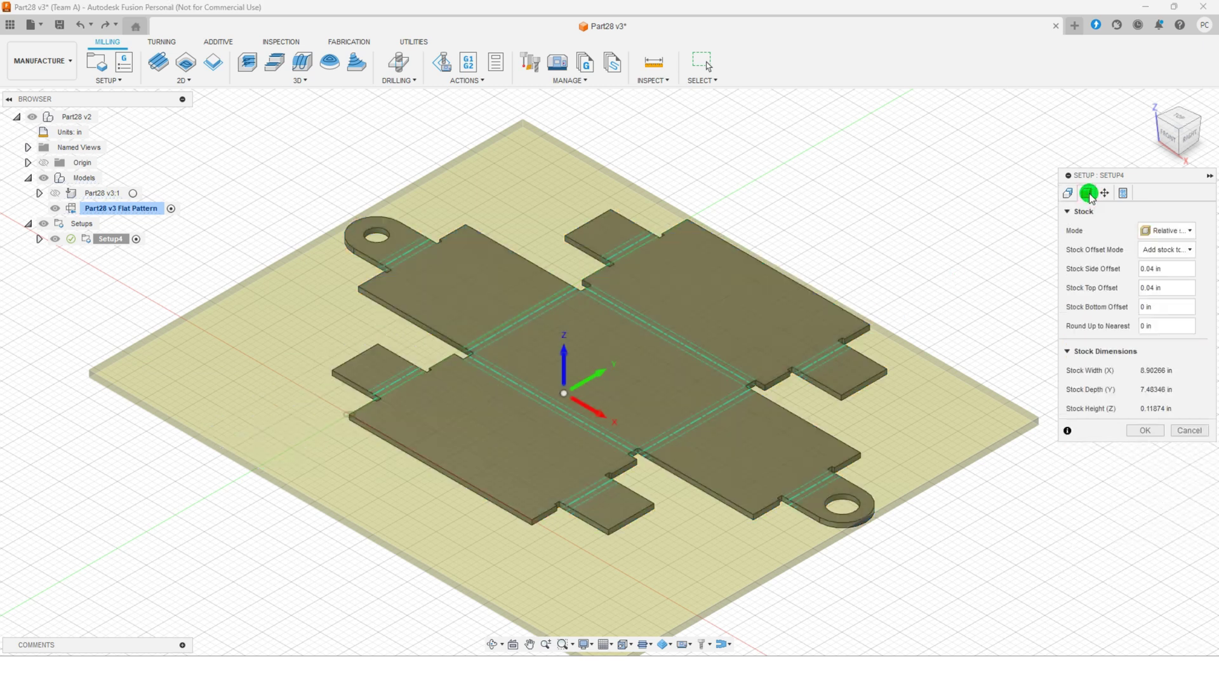
drag(1168, 268, 1104, 266)
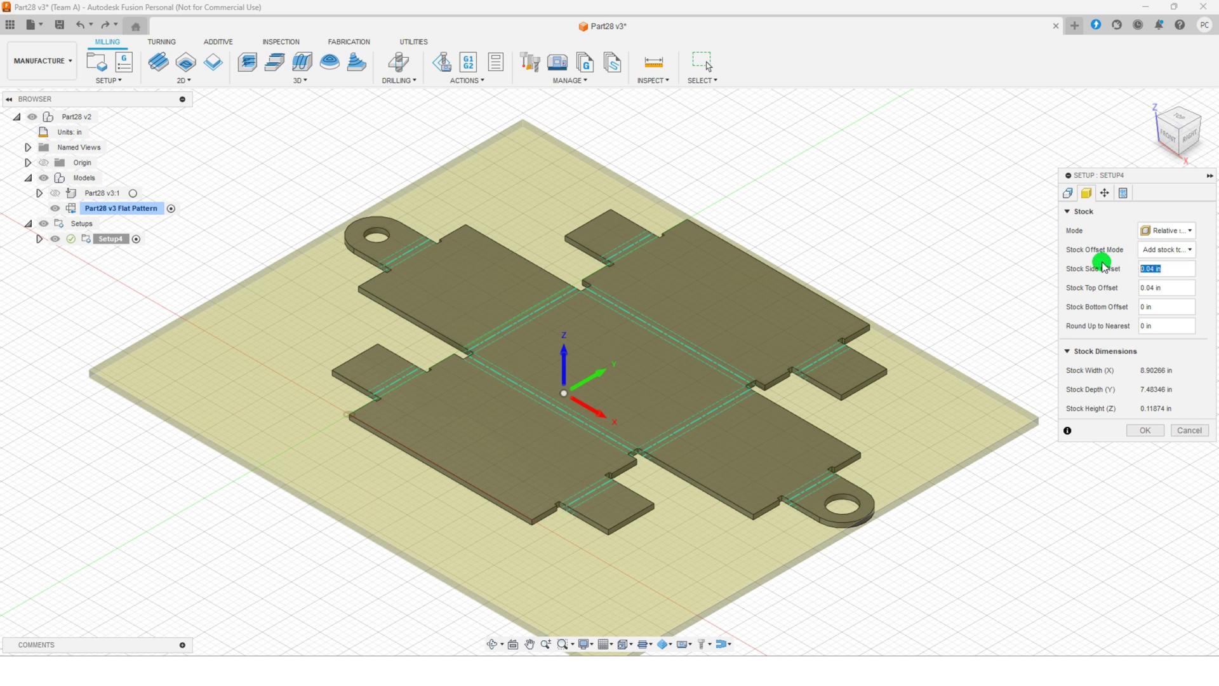
text(0.5)
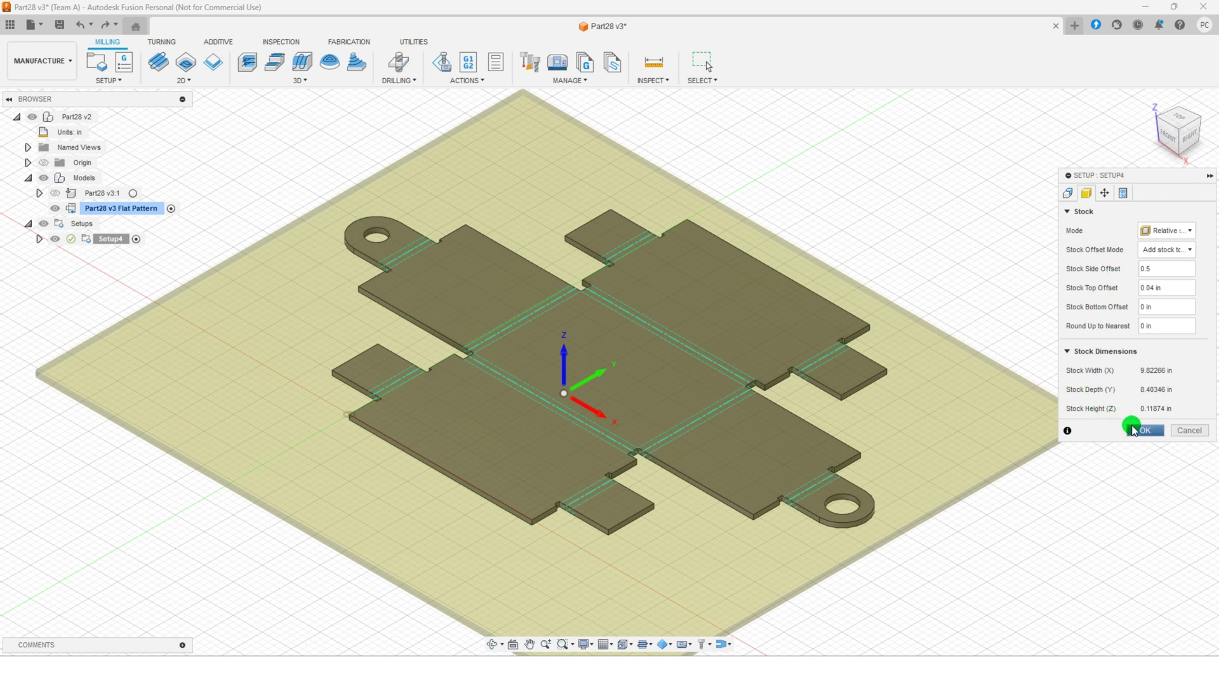
click(1135, 430)
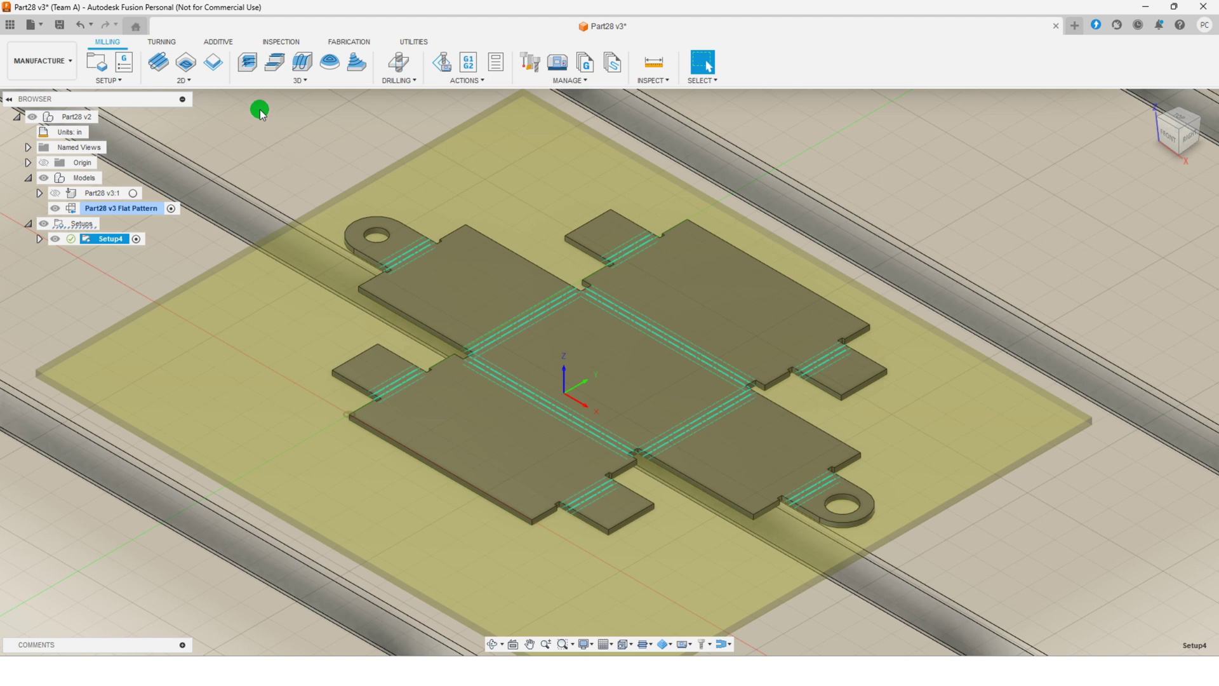
- Start a 2D Contour and browse to the Milling Tools (Inch) library
click(205, 64)
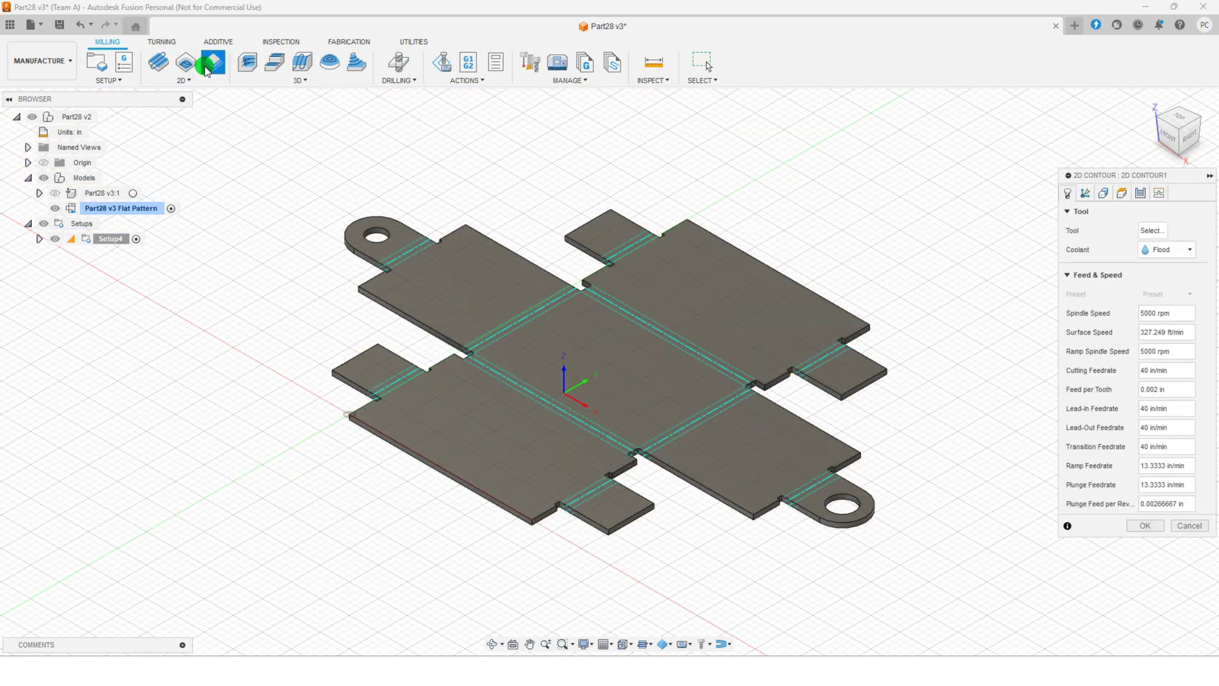
click(1152, 230)
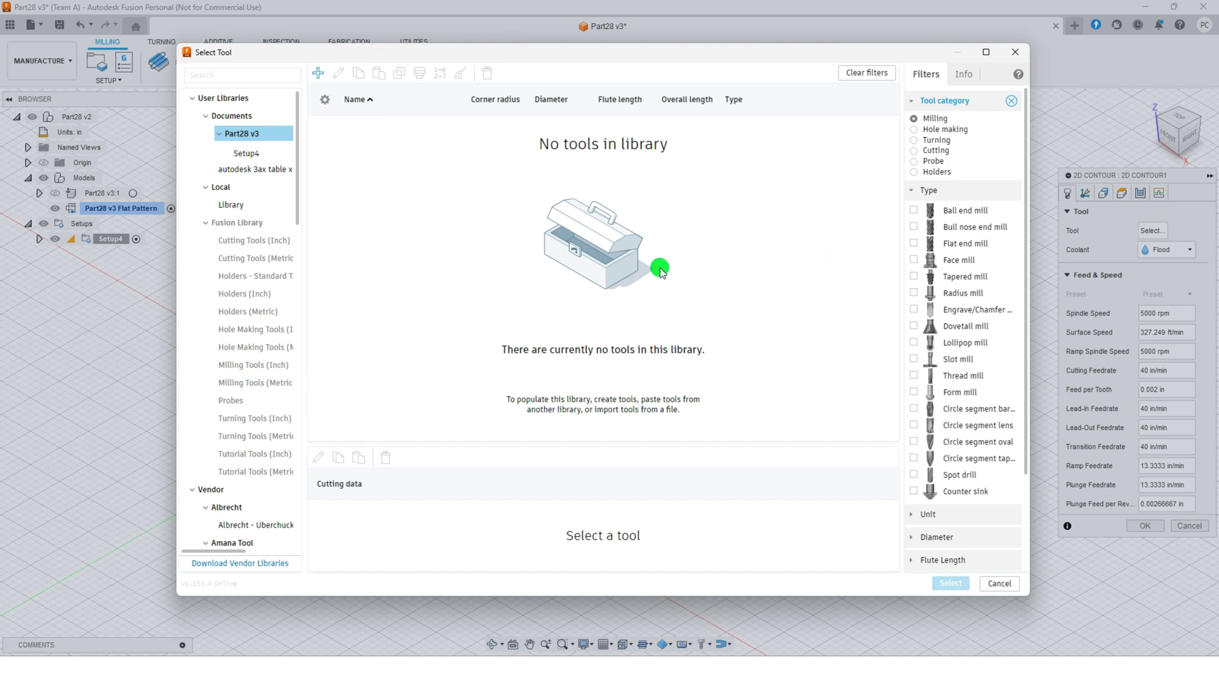
drag(306, 244, 367, 240)
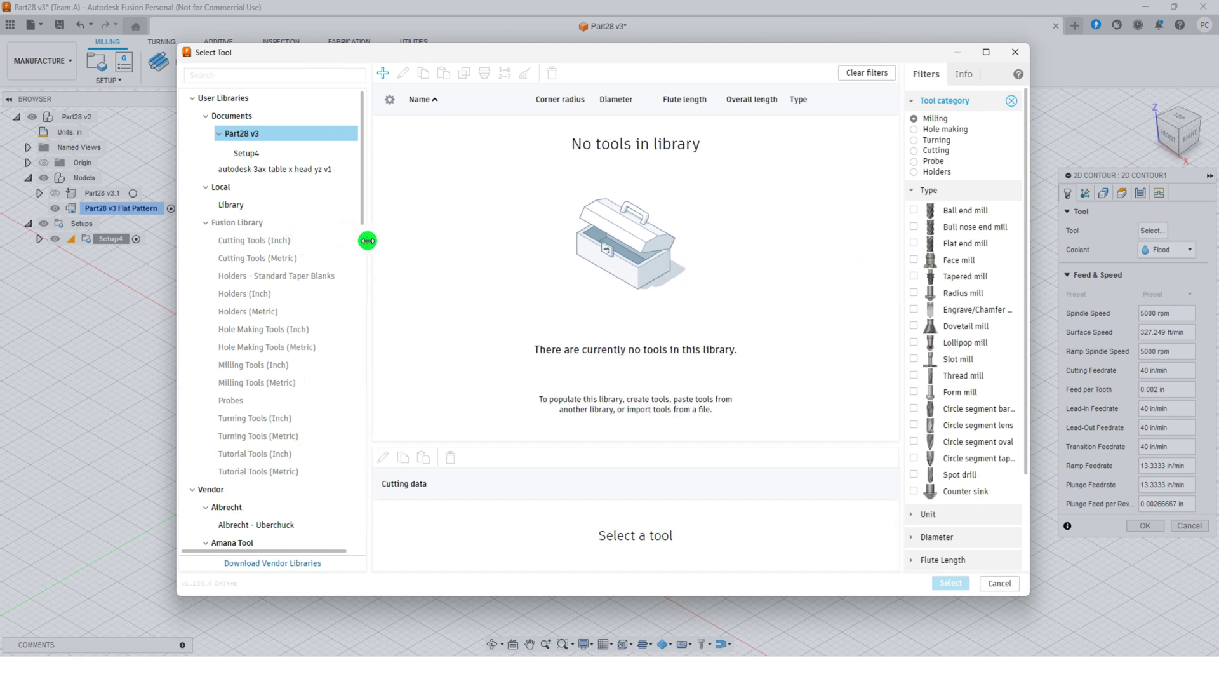
click(271, 367)
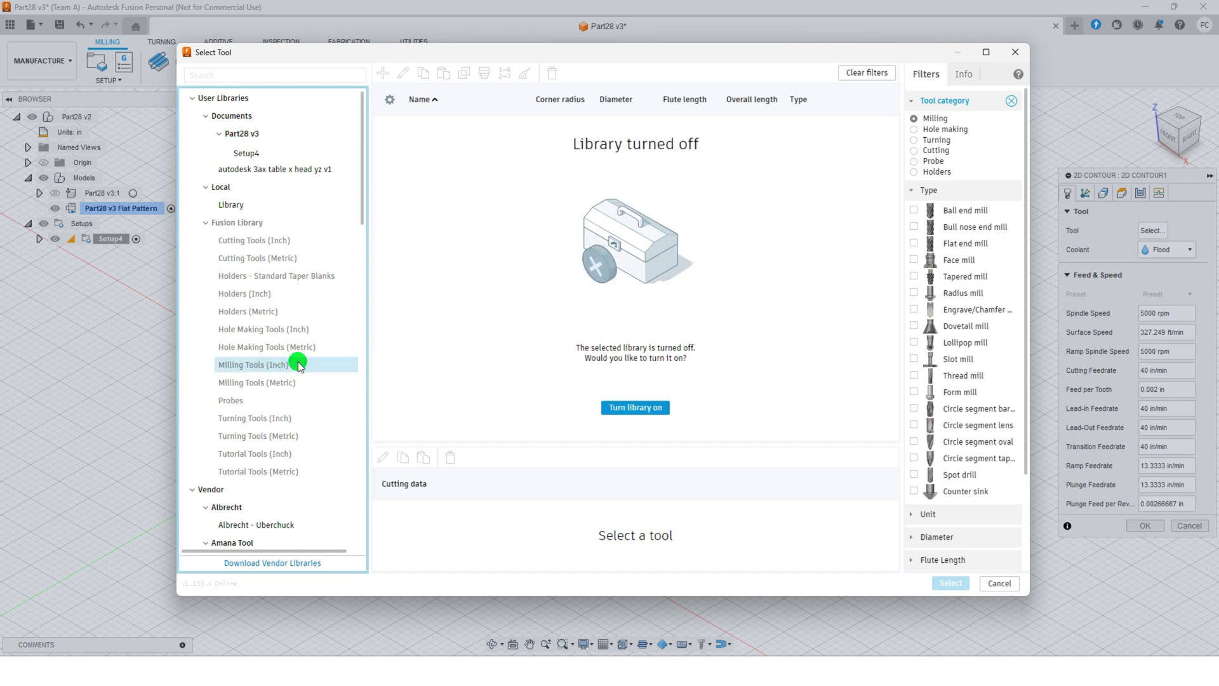
- Filter to flat end mills, turn the library on, and select the Ø1/16" Flat Endmill
click(943, 119)
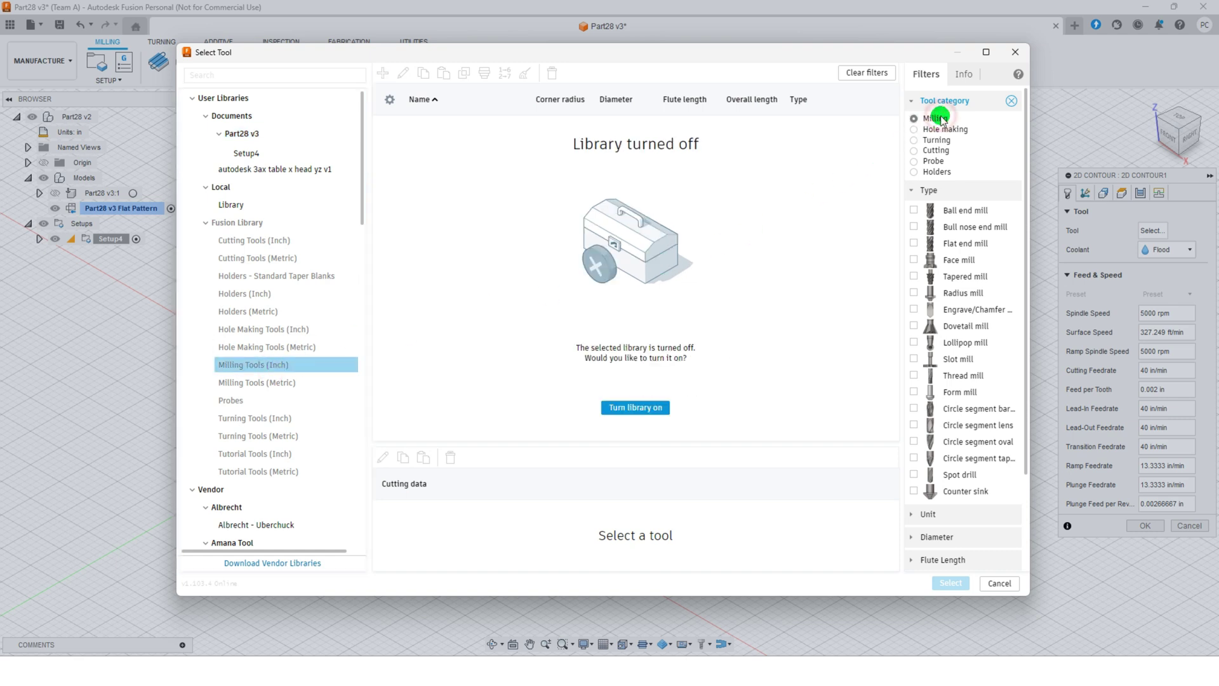
click(914, 246)
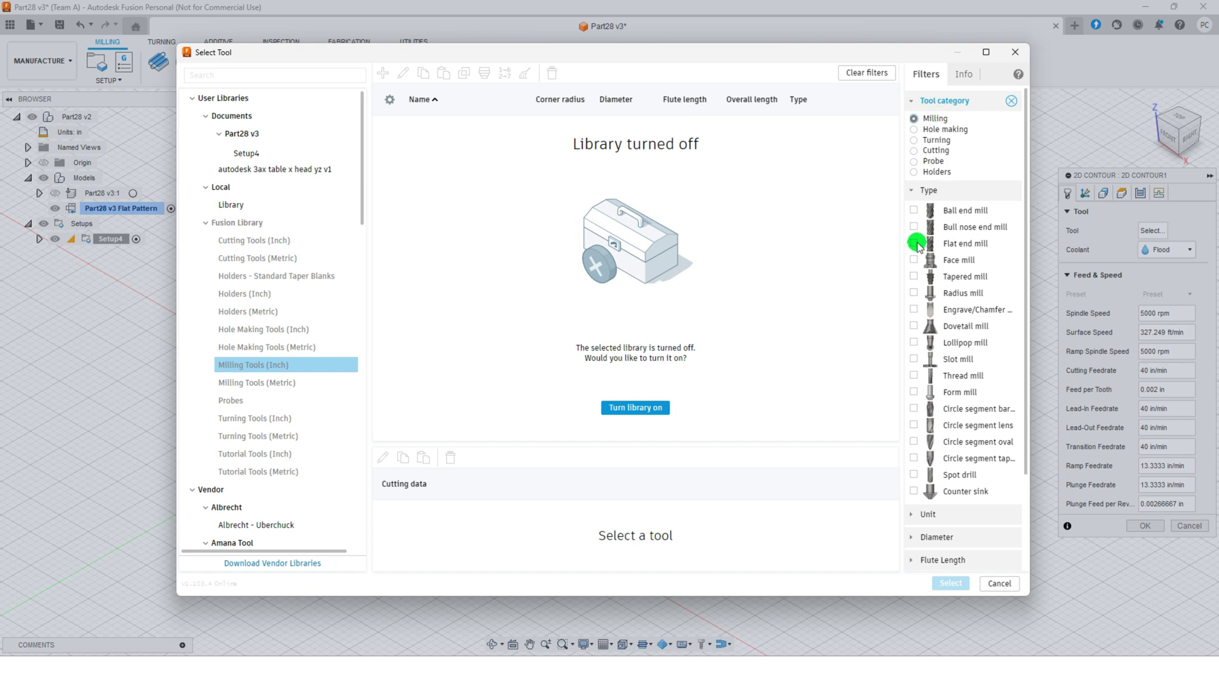
click(913, 244)
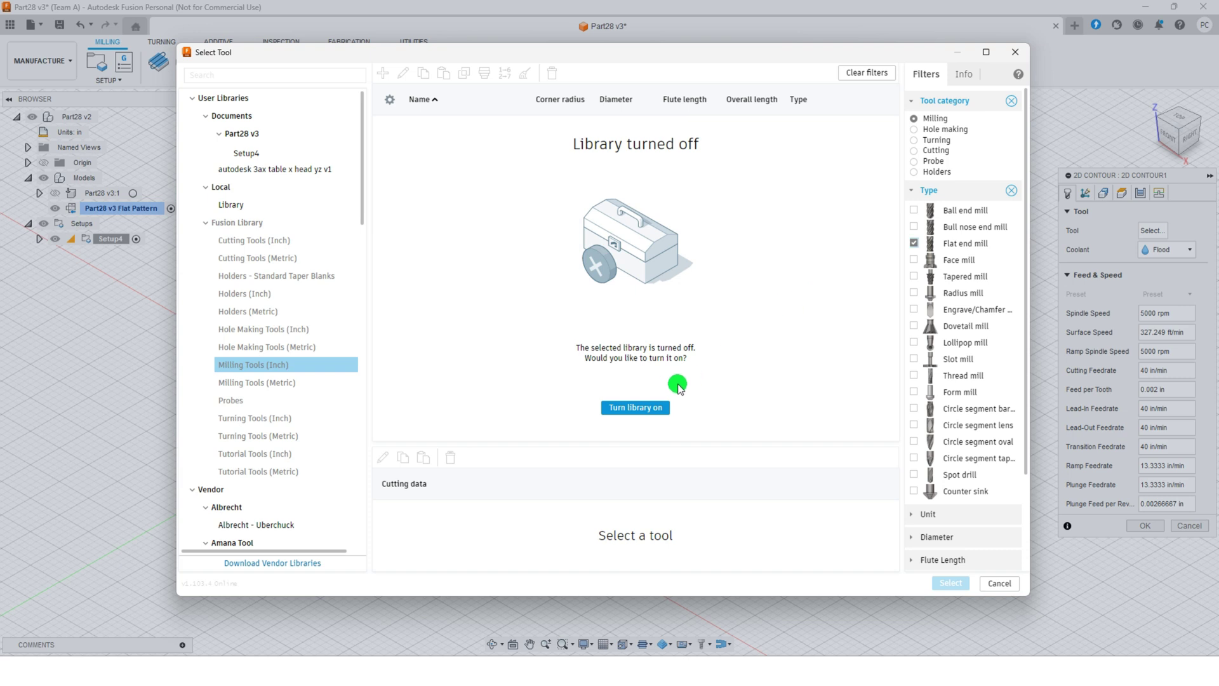
click(636, 407)
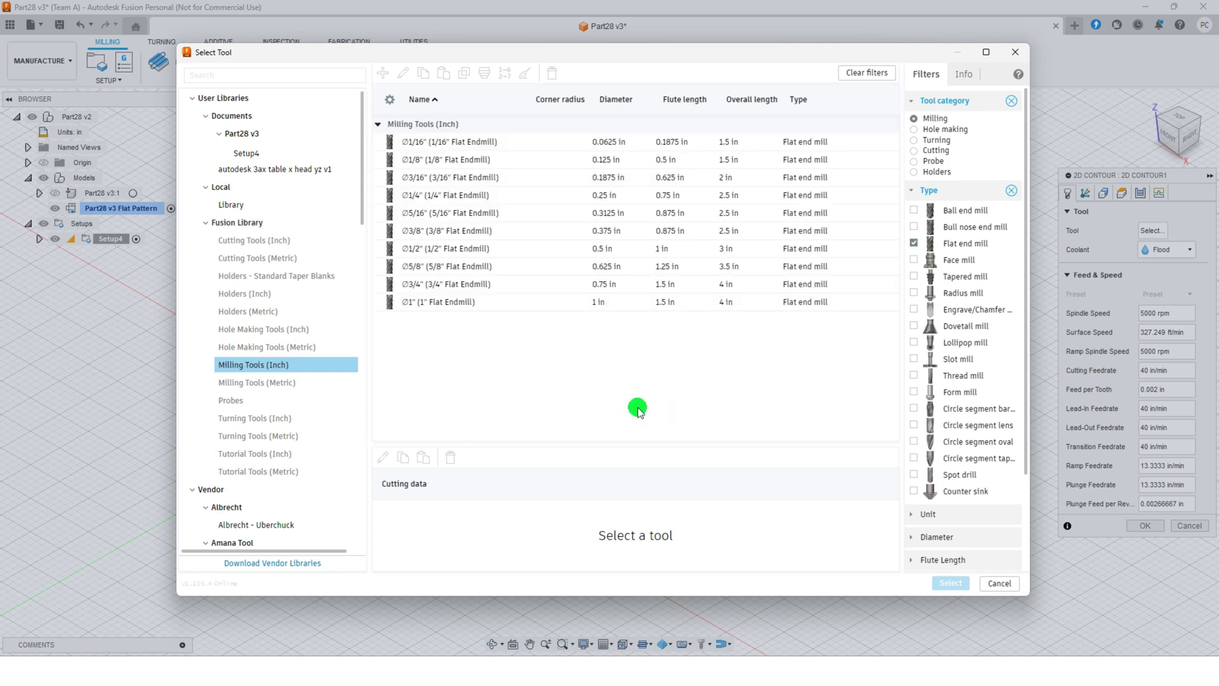
click(513, 143)
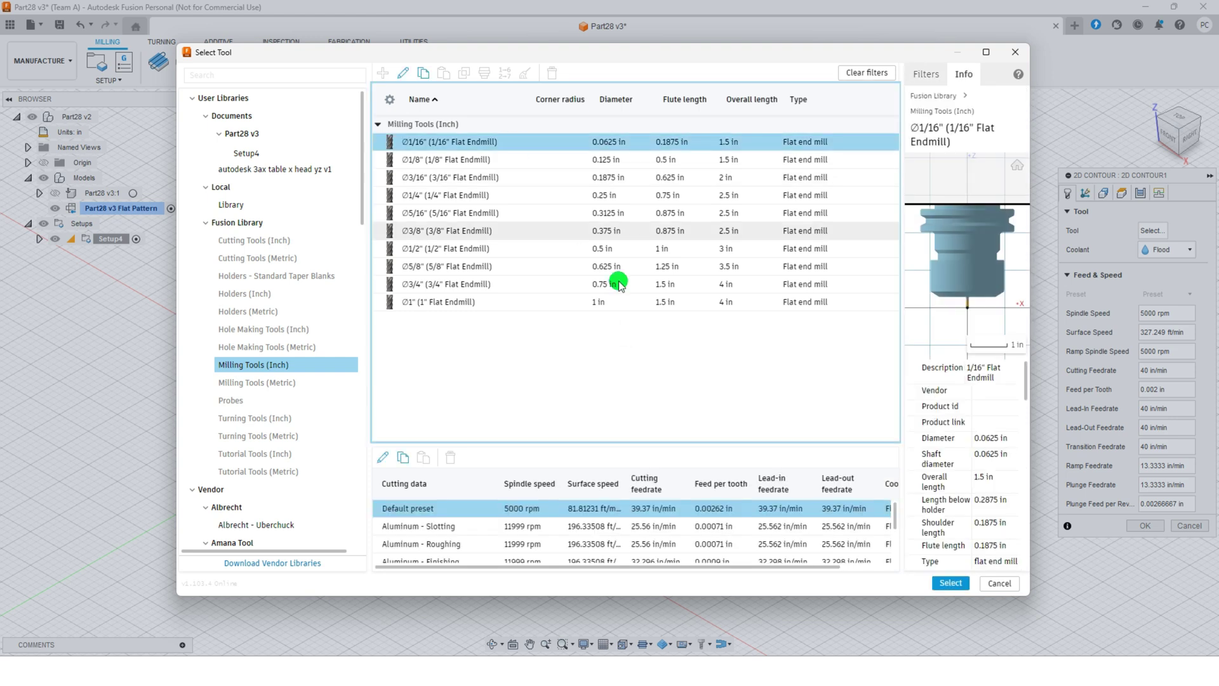
click(954, 589)
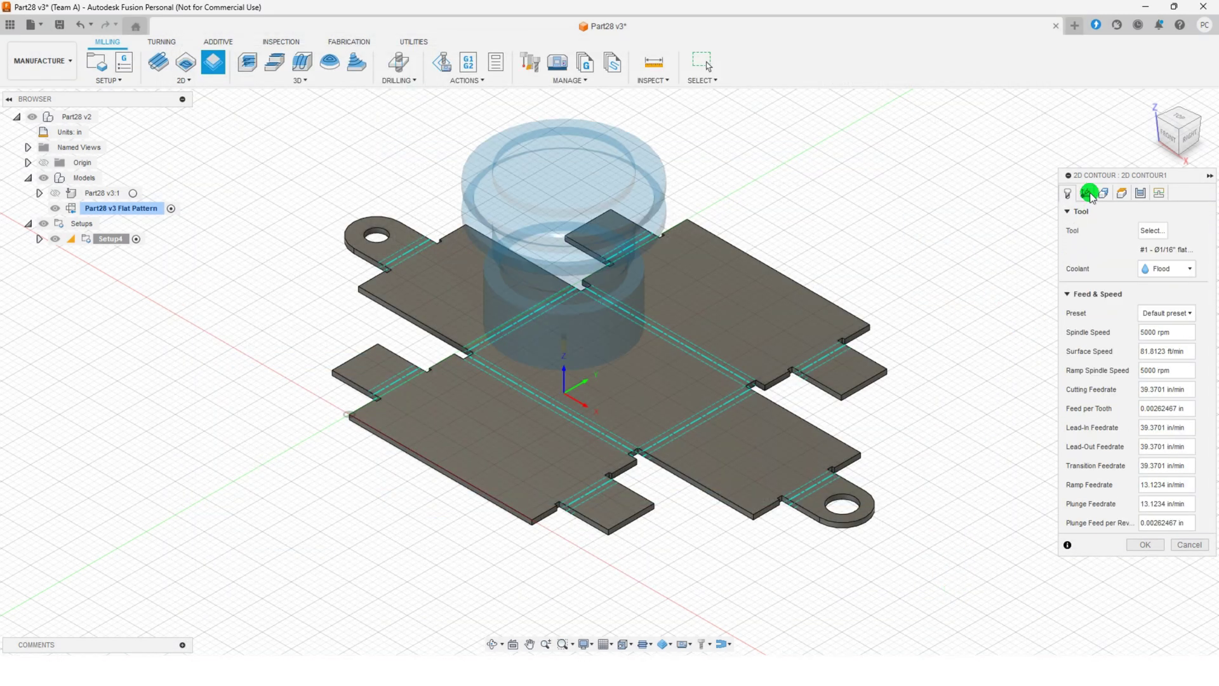
- Select the flat pattern face as the contour and enable rectangular tabs spaced 1 apart
click(1105, 193)
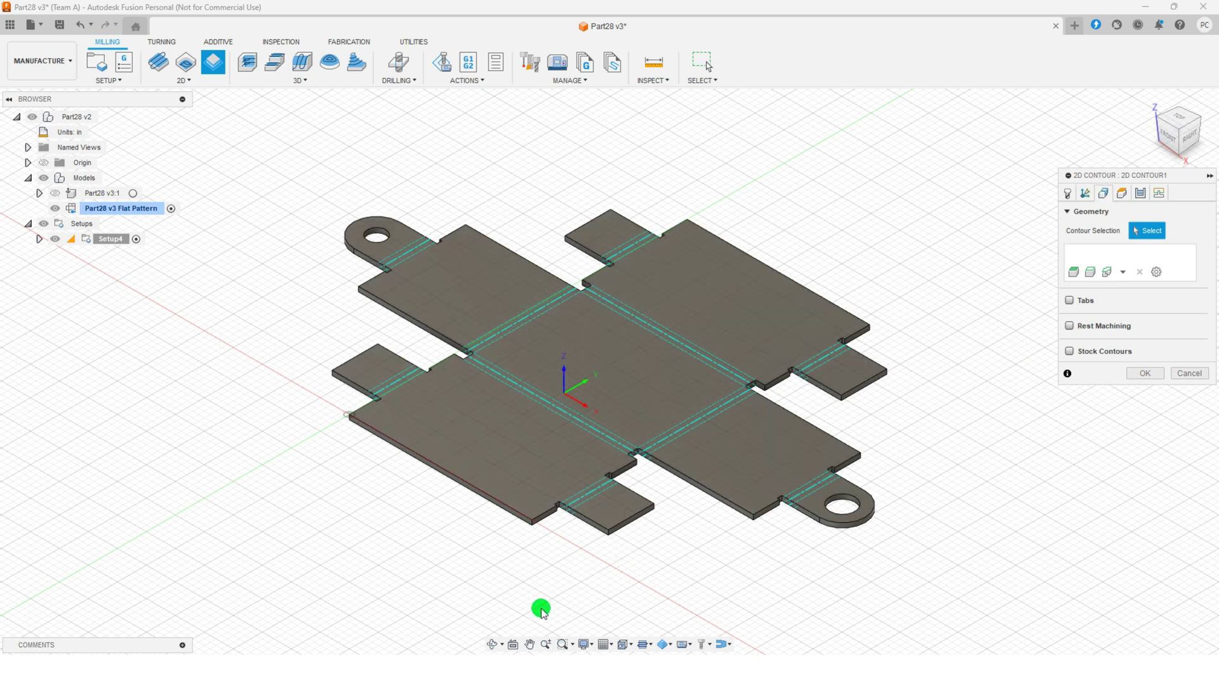
click(487, 644)
drag(671, 574, 681, 514)
key(Escape)
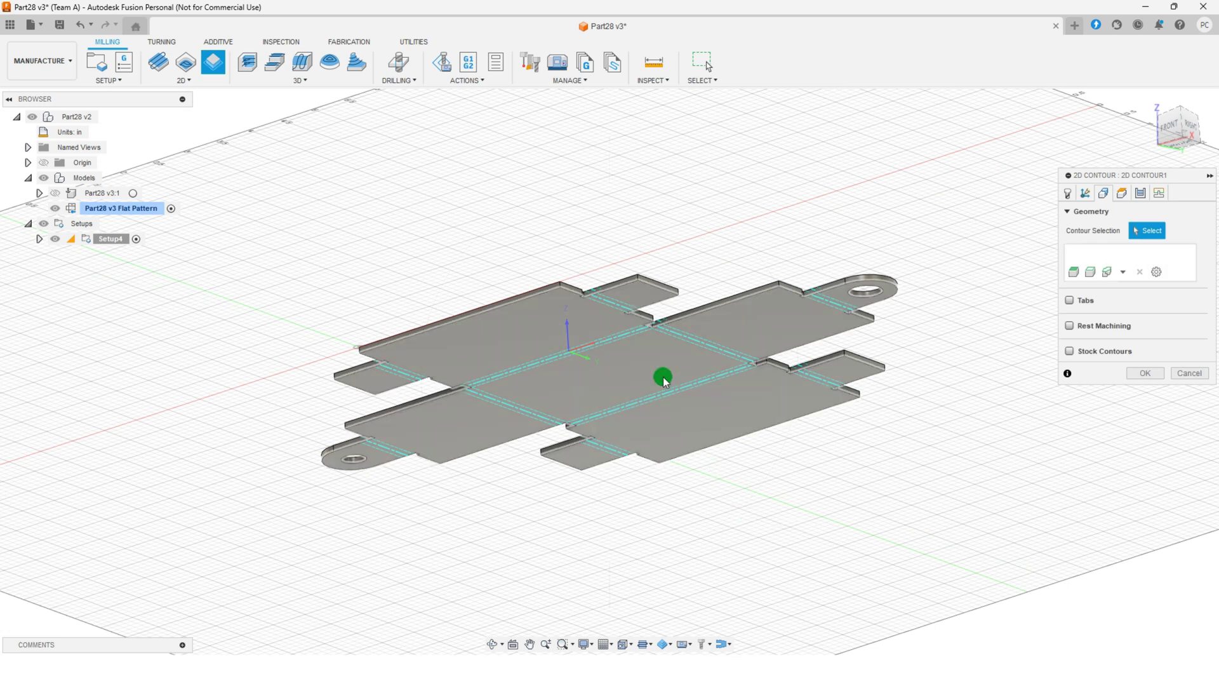
click(663, 379)
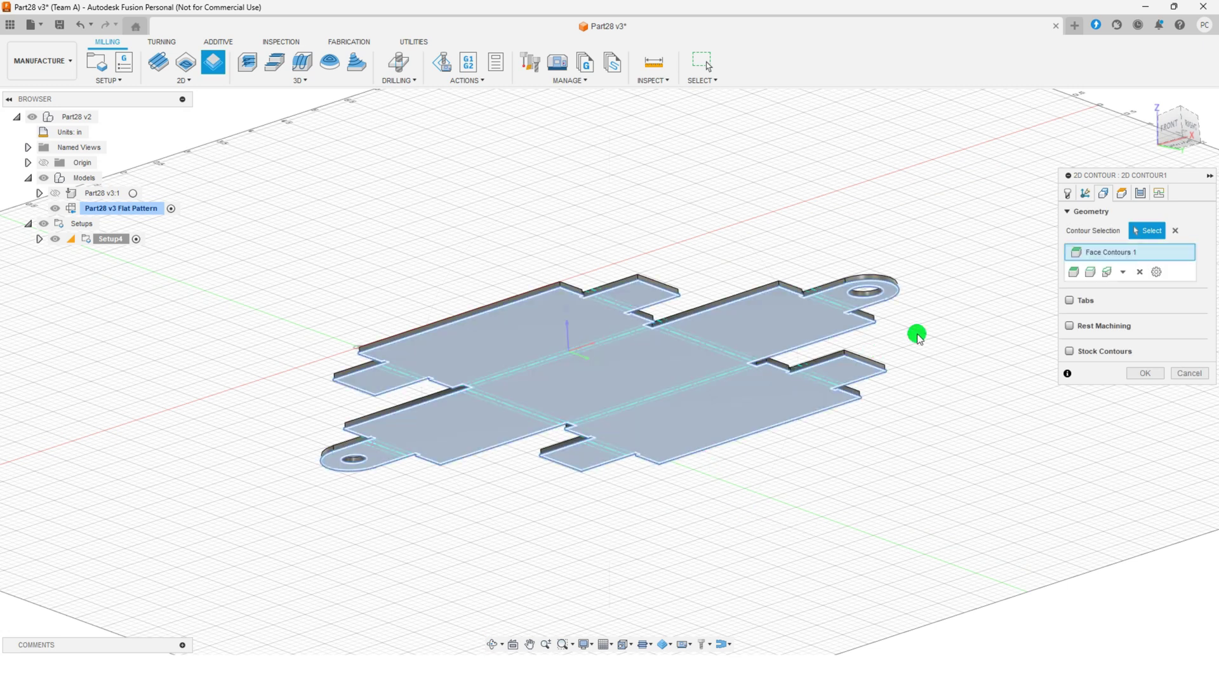
click(1150, 103)
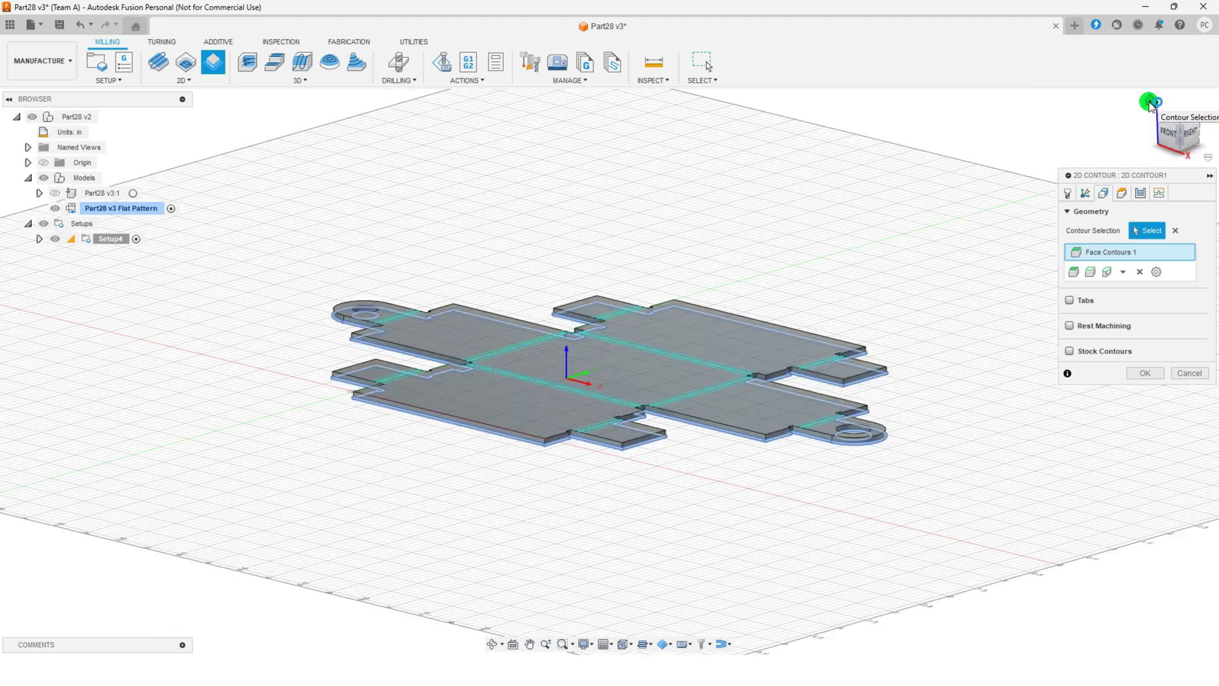
click(1070, 300)
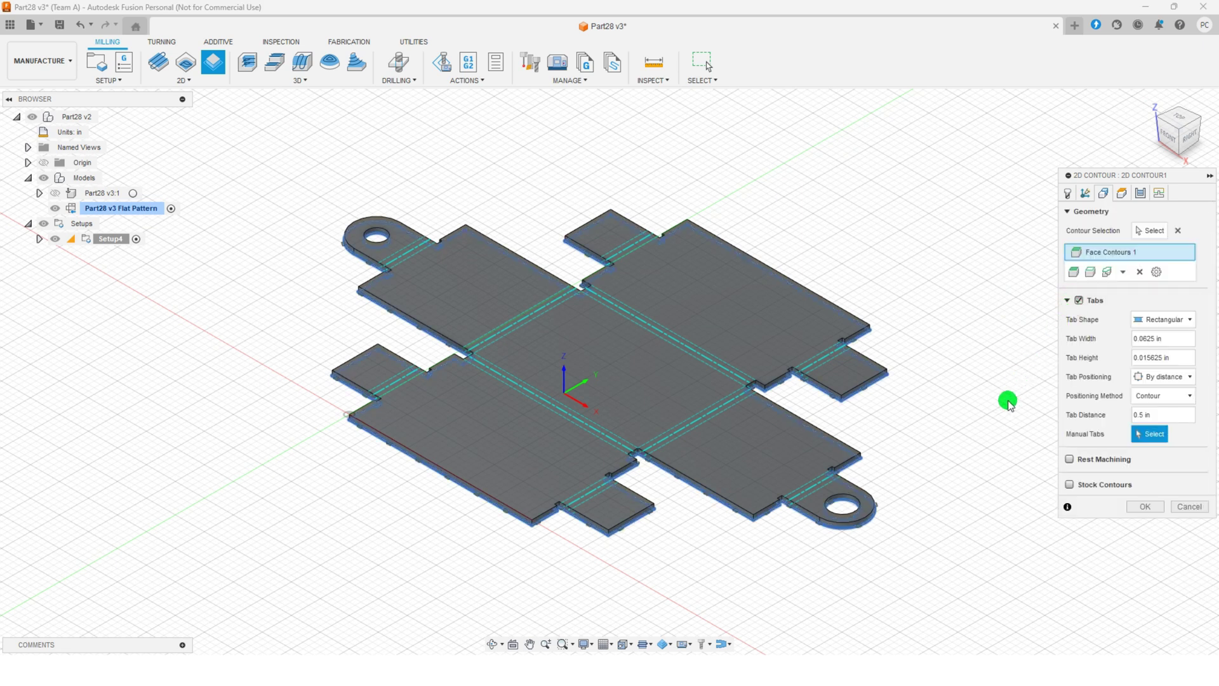
click(1149, 415)
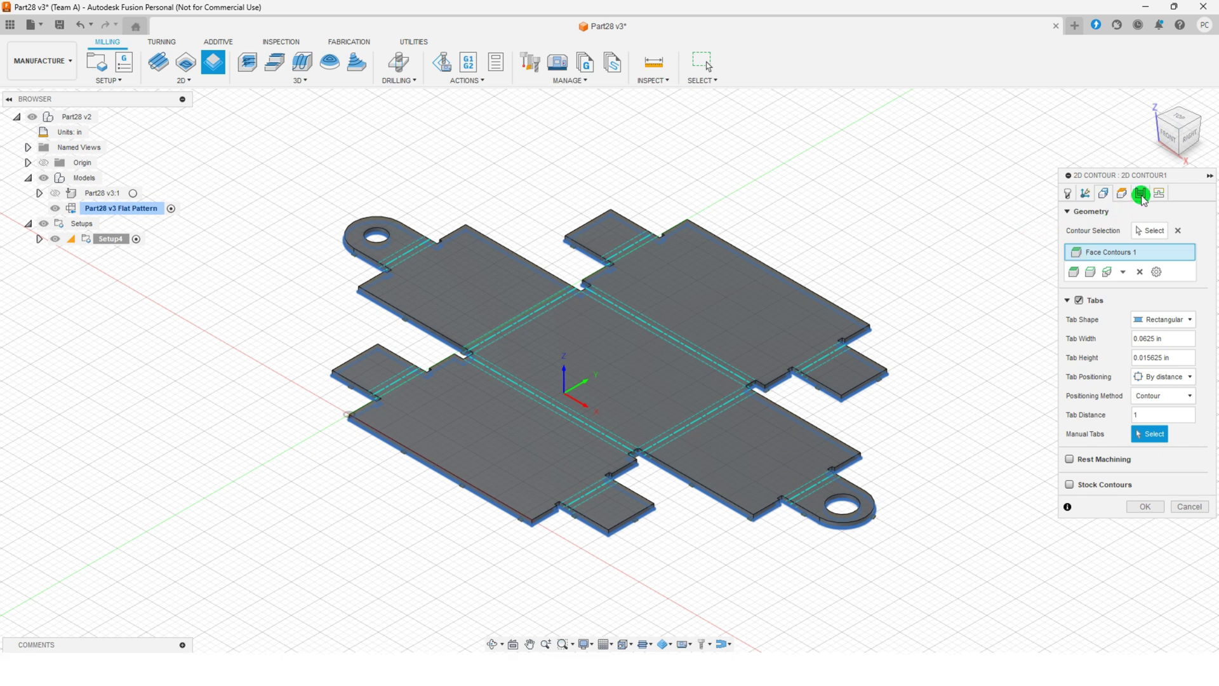
- Set Lead End Distance to 0.8 and generate the 2D Contour1 toolpath
click(1141, 193)
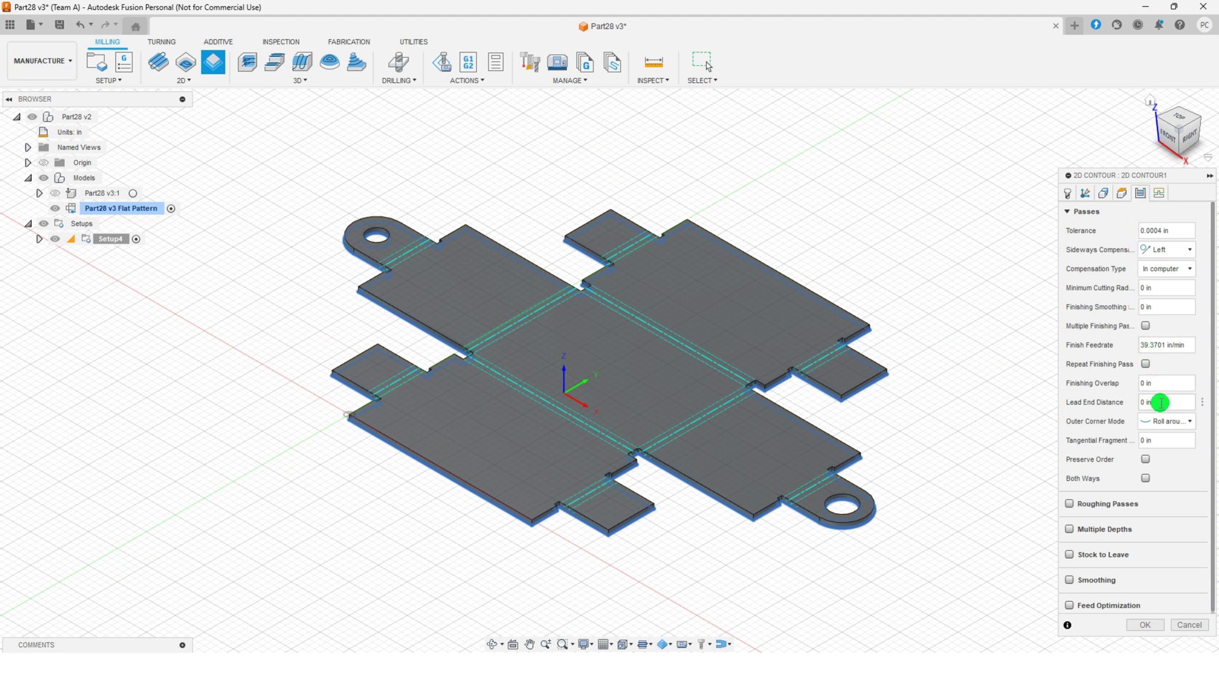
click(1159, 402)
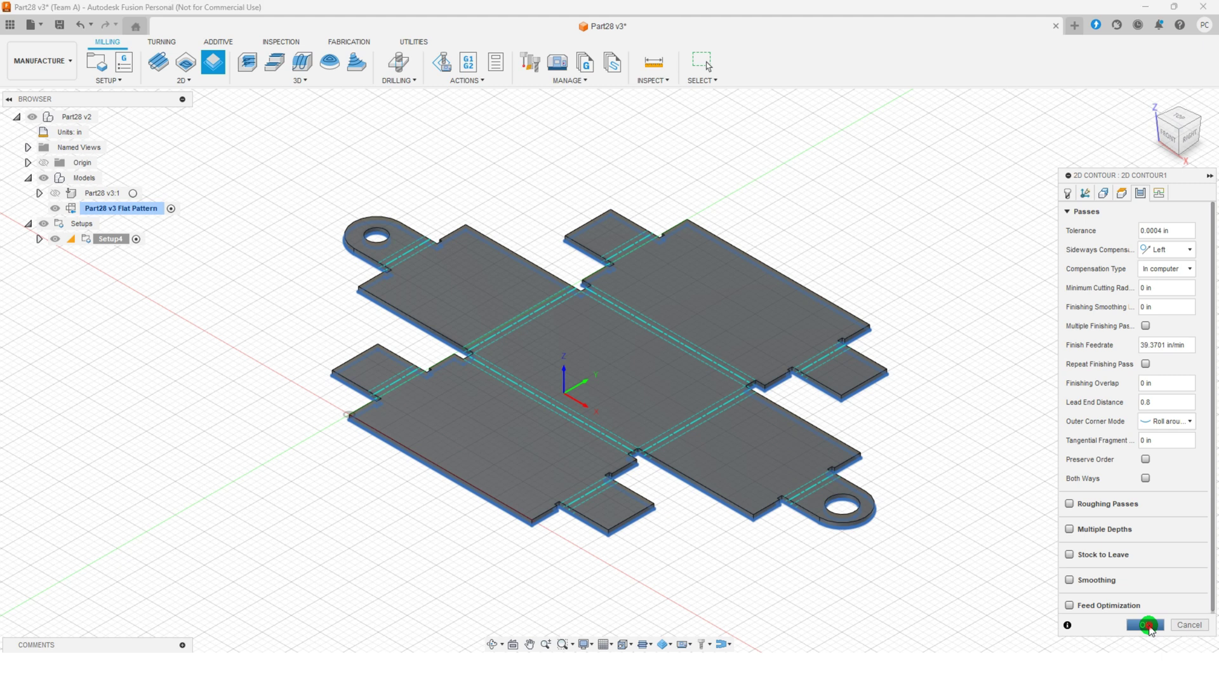
click(1148, 626)
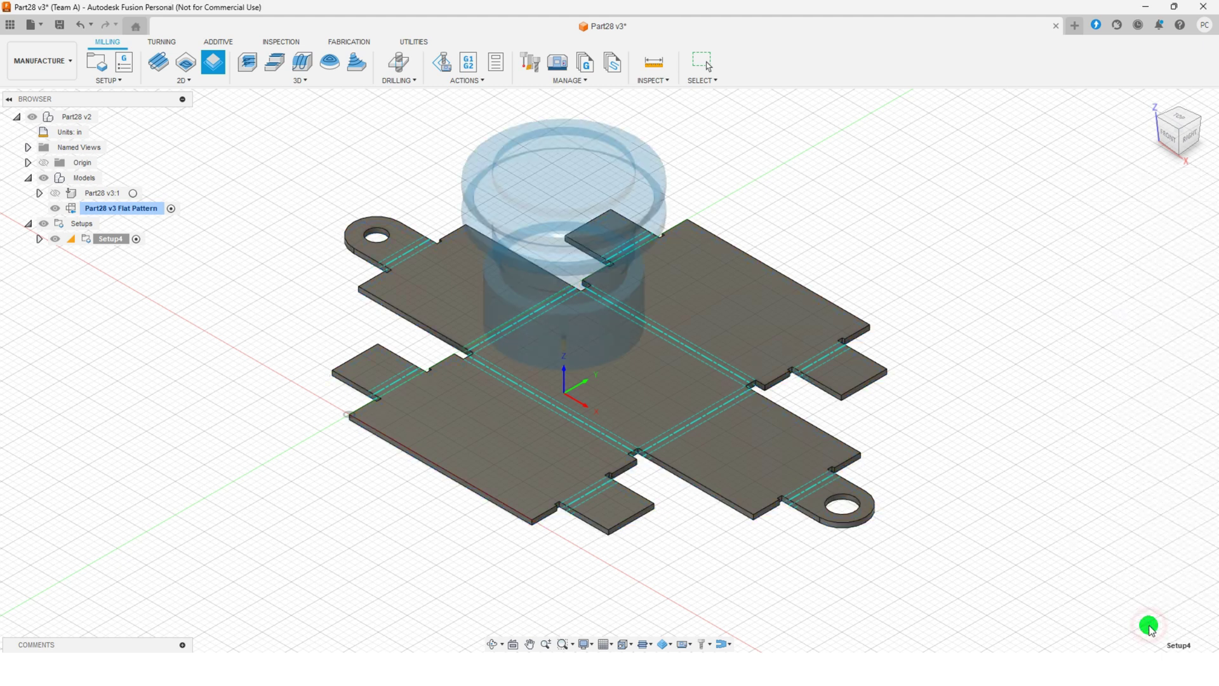
- Show the stock, then run the 2D Contour1 simulation through and exit it
click(975, 471)
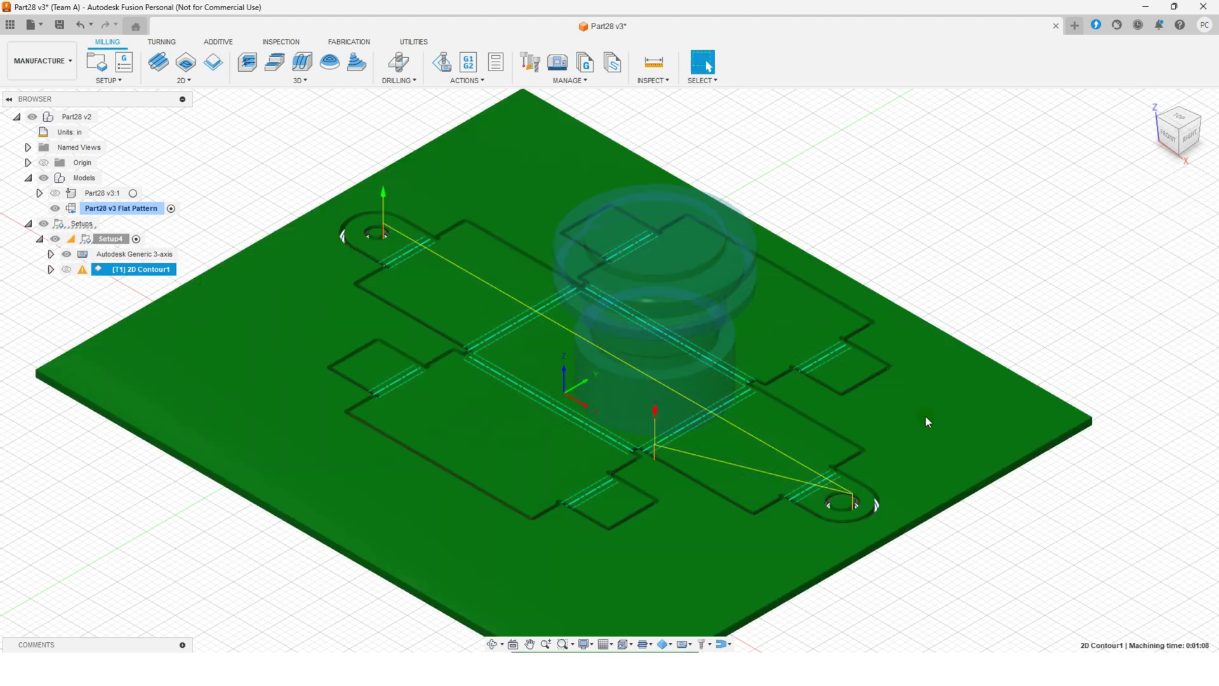
click(1036, 242)
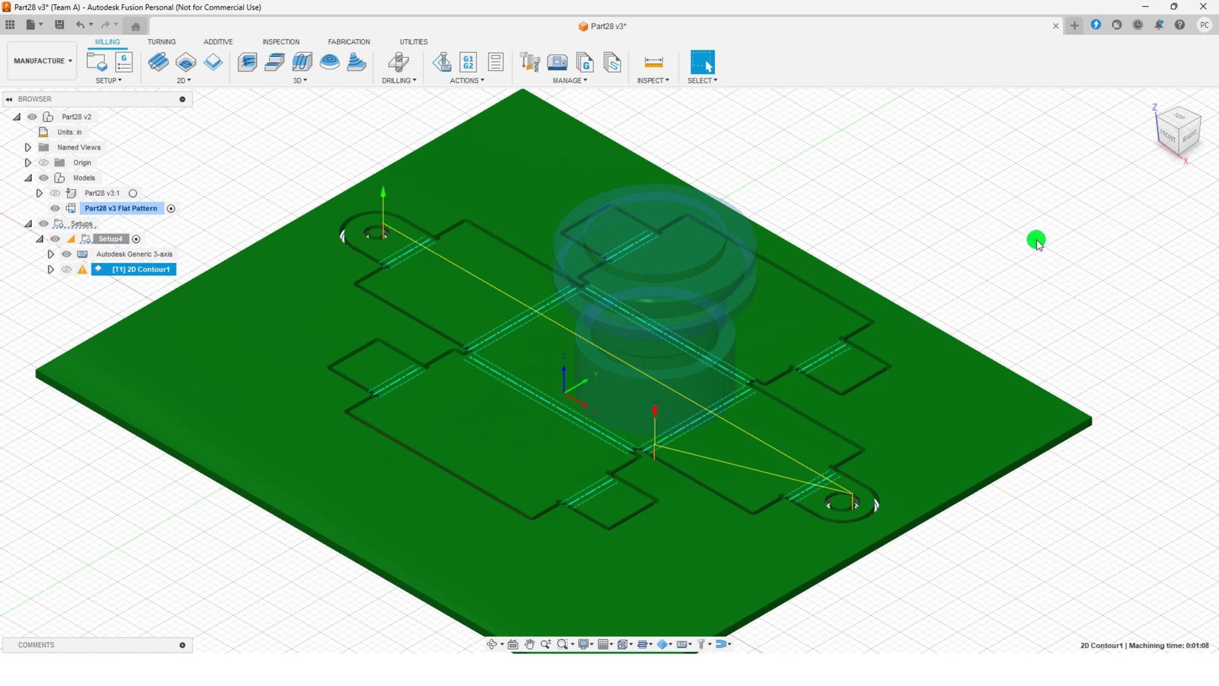
click(460, 82)
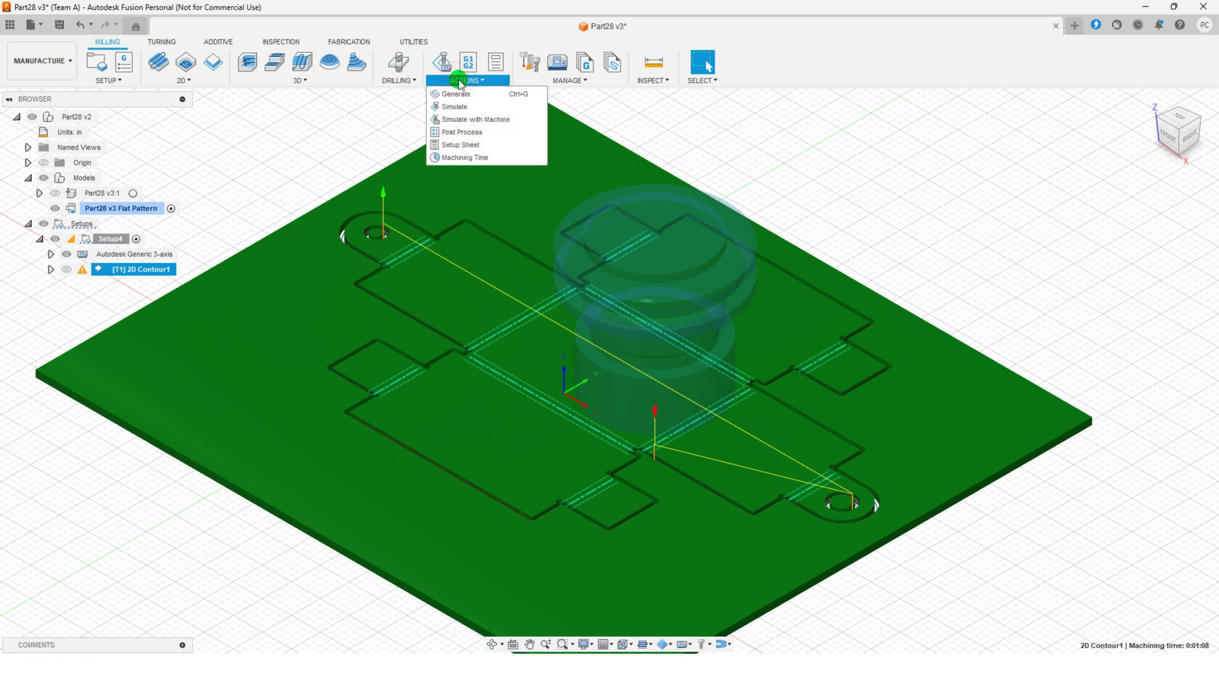
click(434, 110)
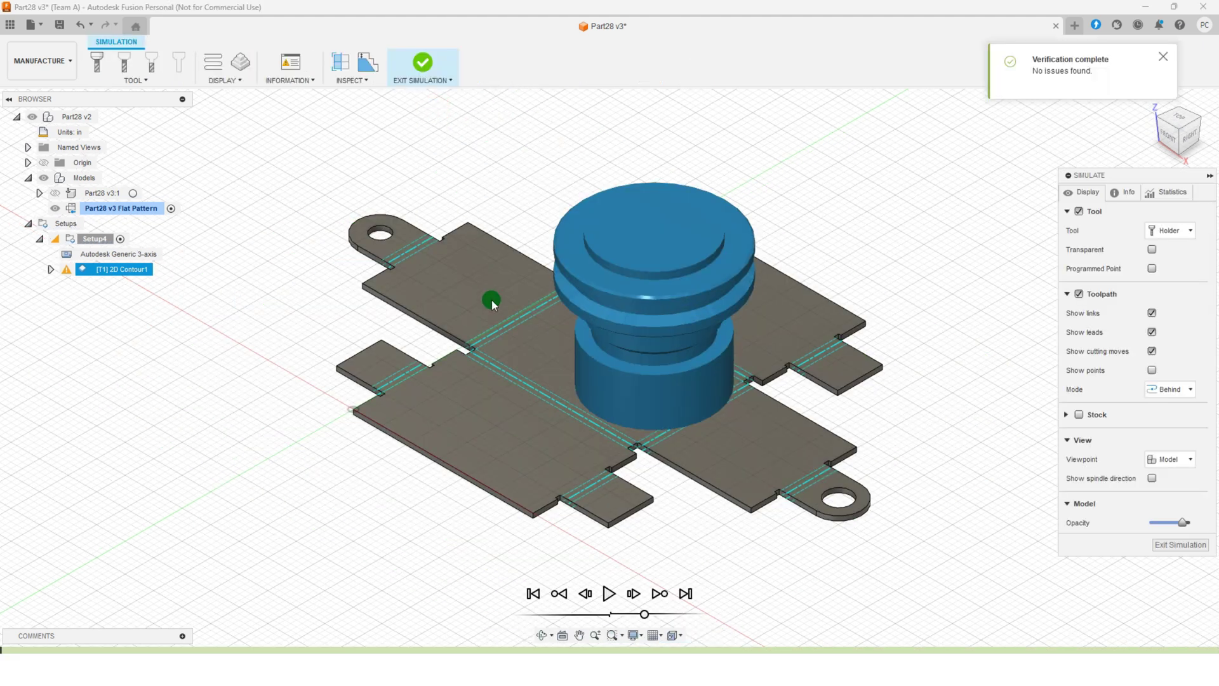
click(610, 593)
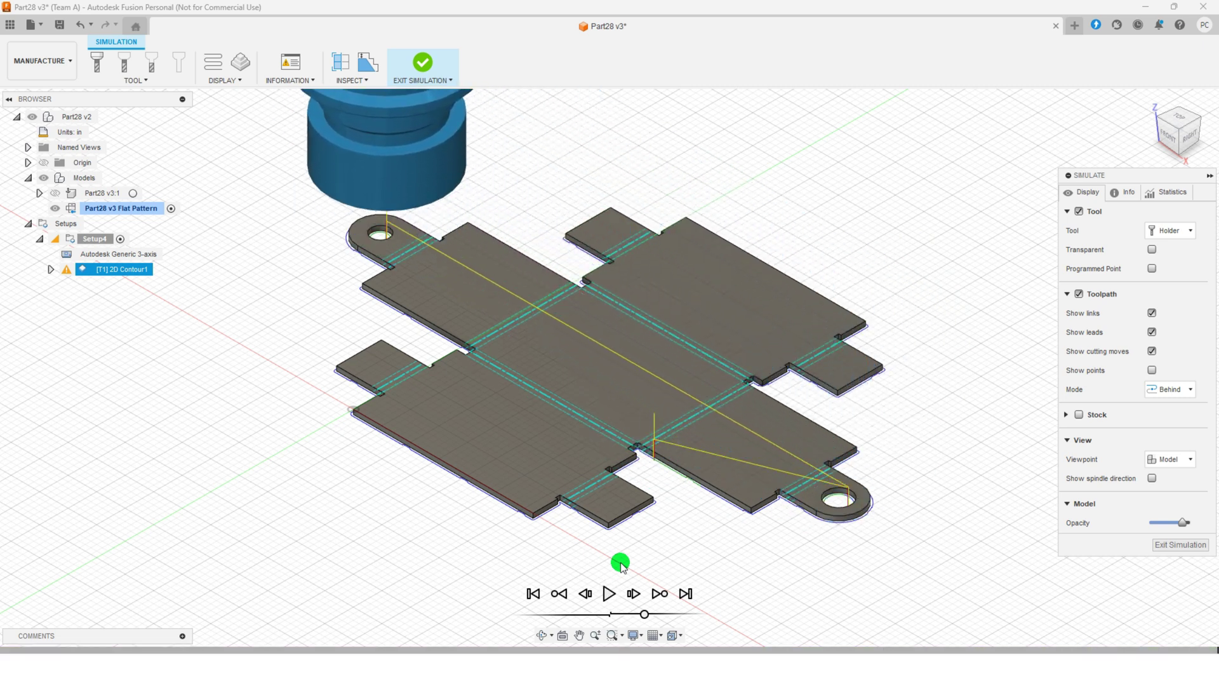
click(1160, 548)
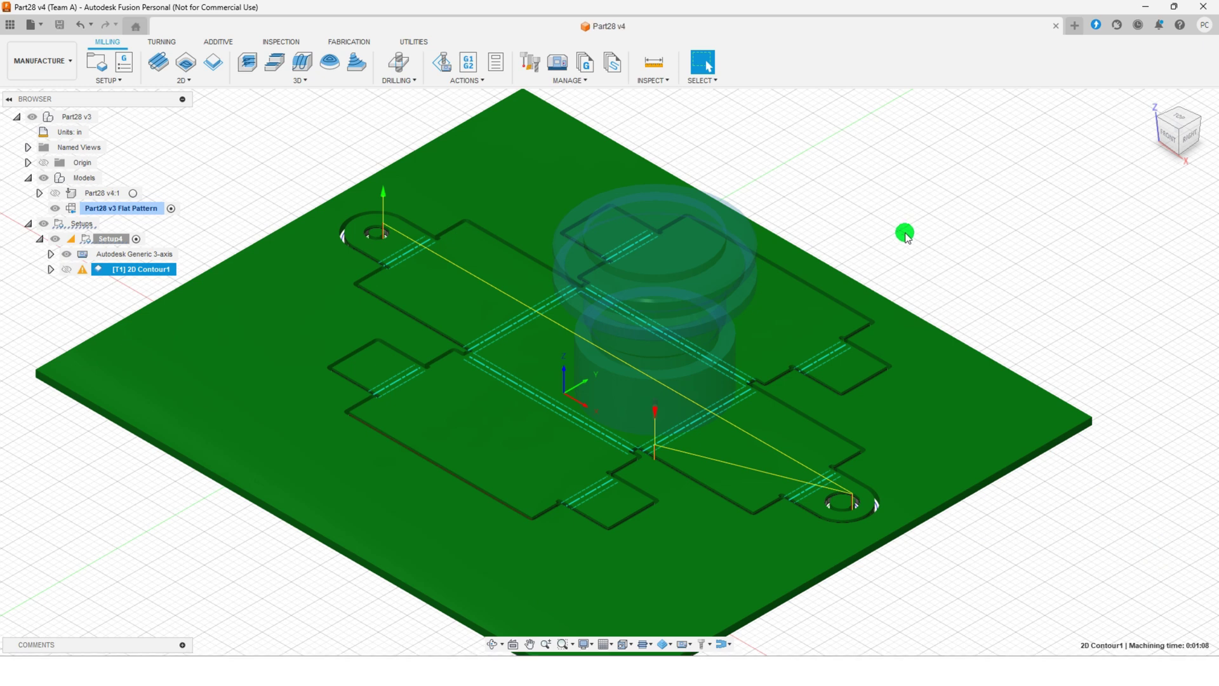
- Post-process the toolpath to bring up NCProgram1 with program number 1001
click(465, 80)
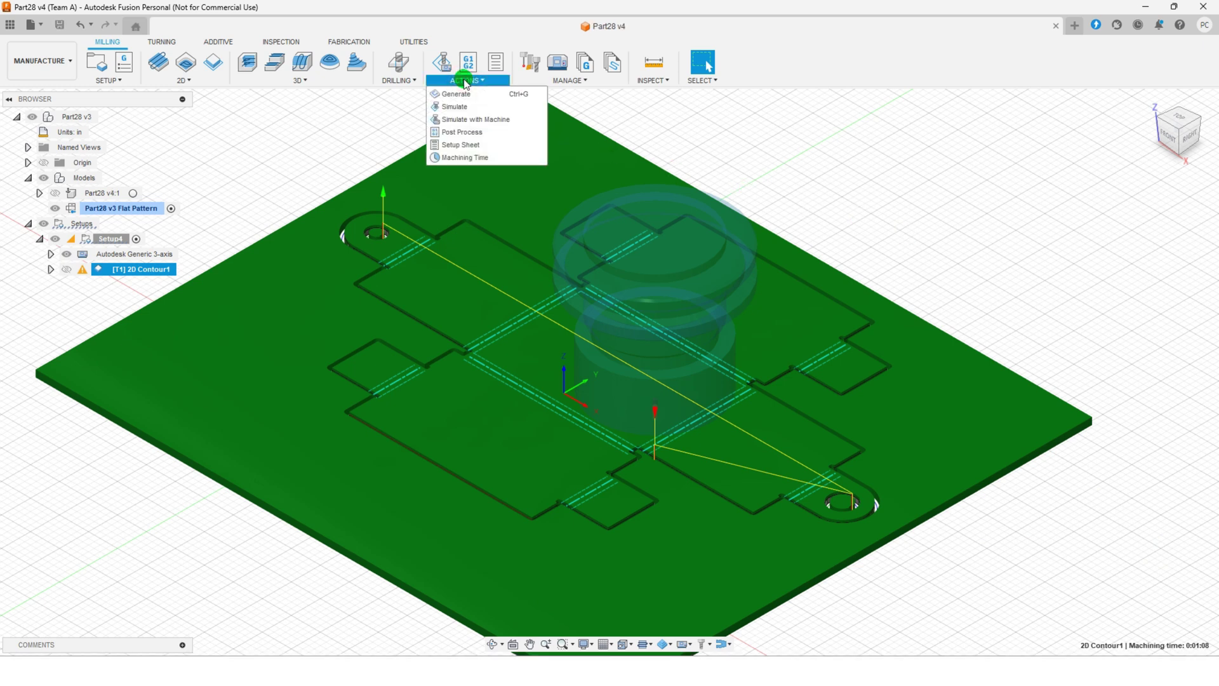
click(437, 132)
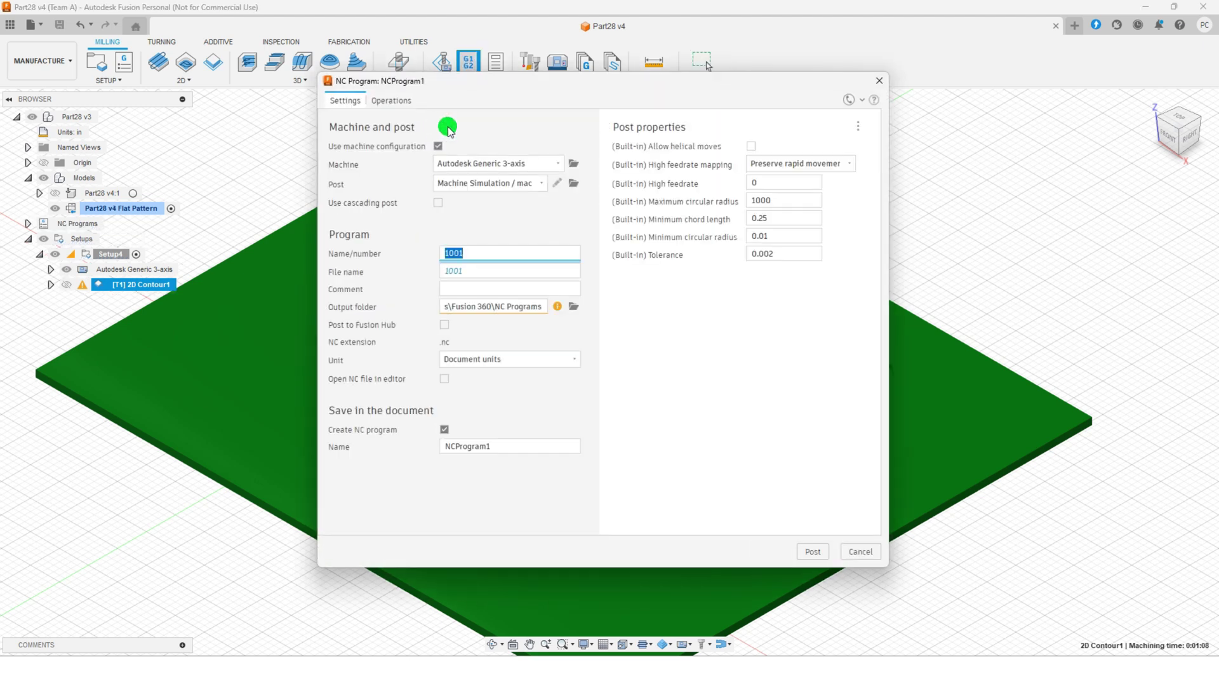